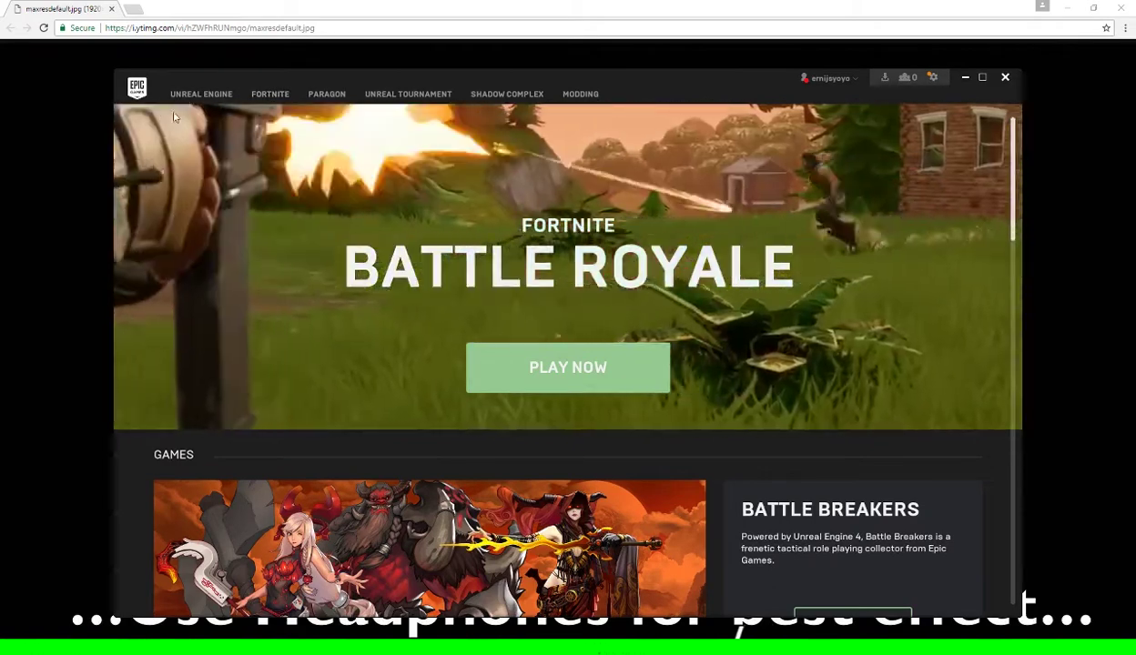
Create a desktop shortcut for Unreal Engine 4.19.2 from the launcher's engine versions and minimize the launcher
left_click(198, 95)
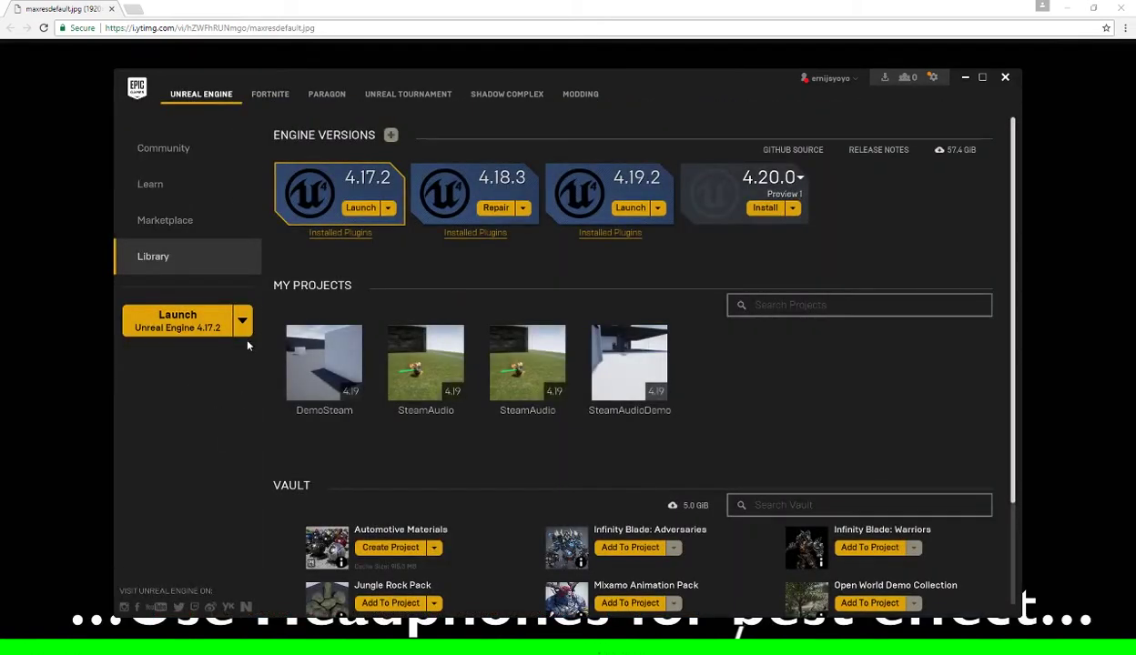
left_click(658, 209)
left_click(671, 259)
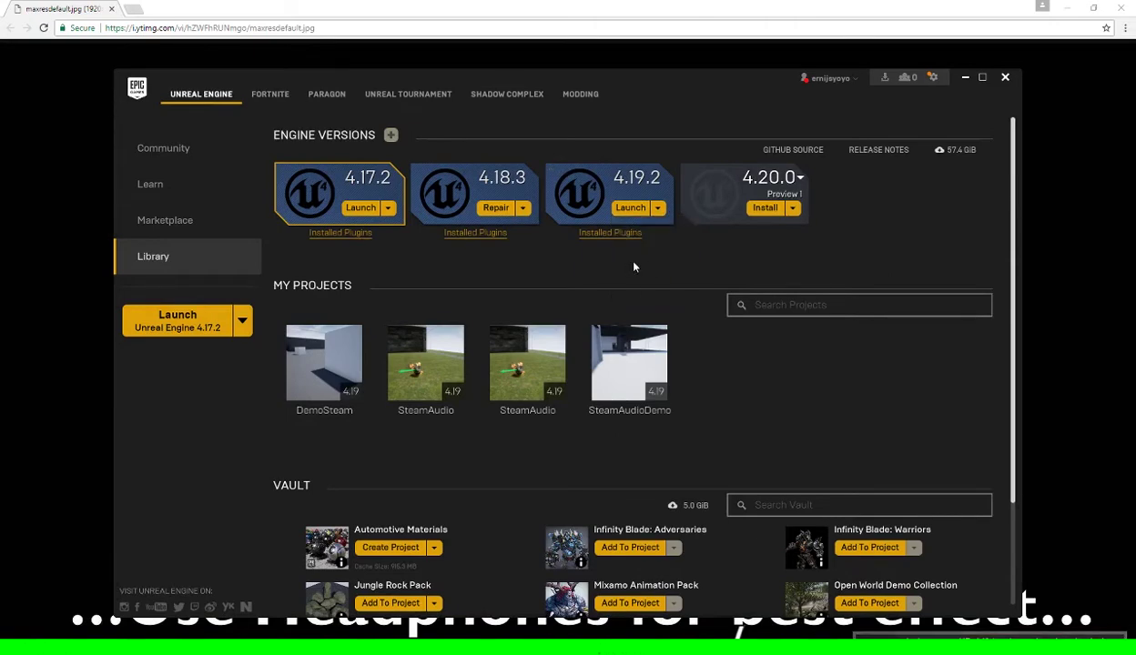
left_click(965, 77)
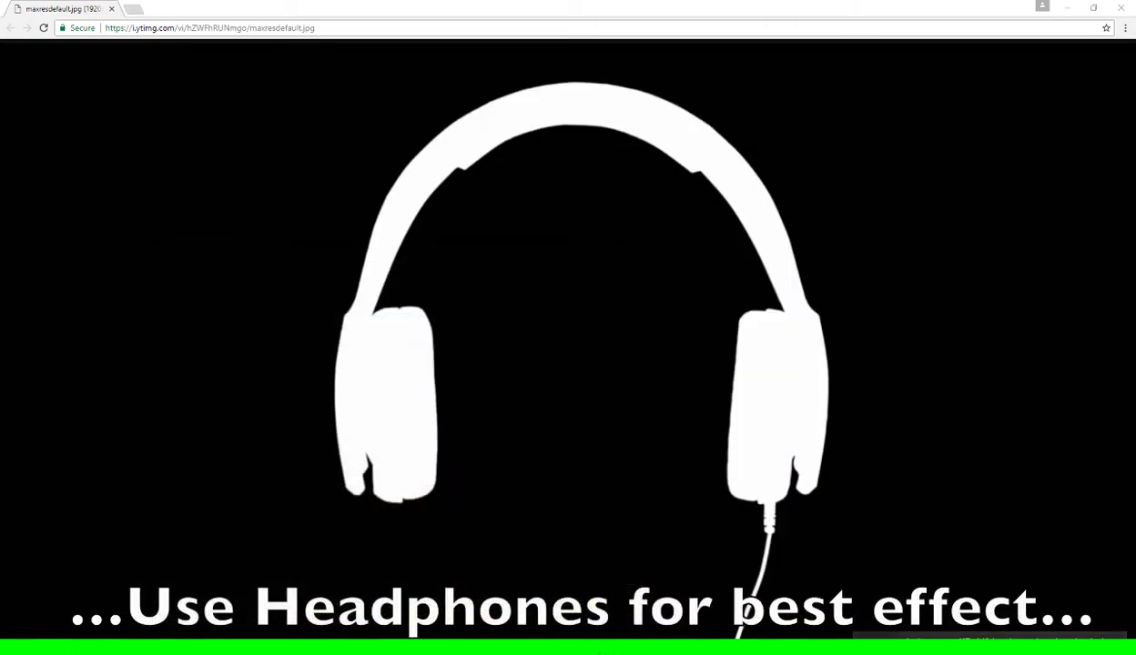
Append -audiomixer to the target of the Unreal Editor 4.19 shortcut in the Desktop folder and save its properties
key("super+e")
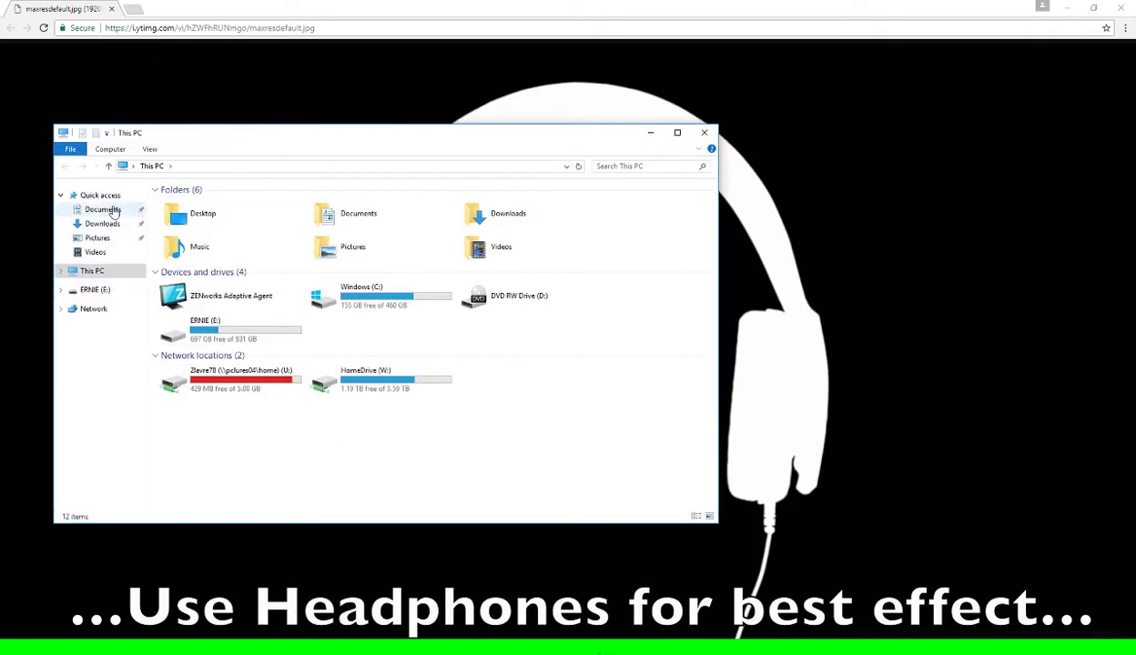
double_click(238, 222)
right_click(211, 201)
left_click(180, 461)
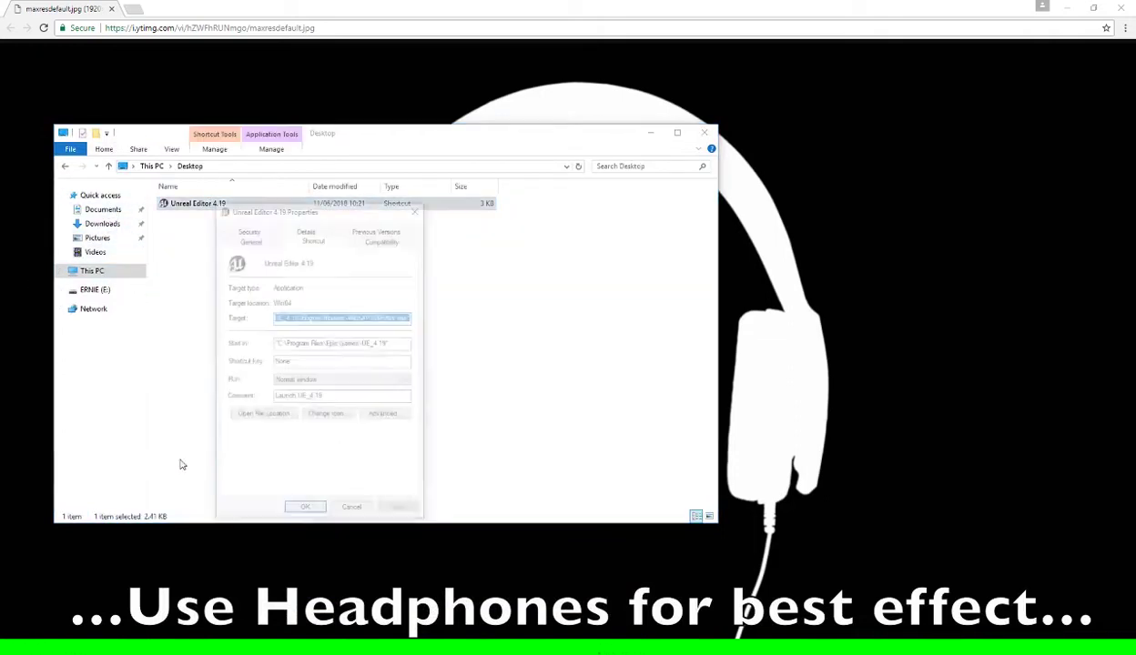
left_click(419, 317)
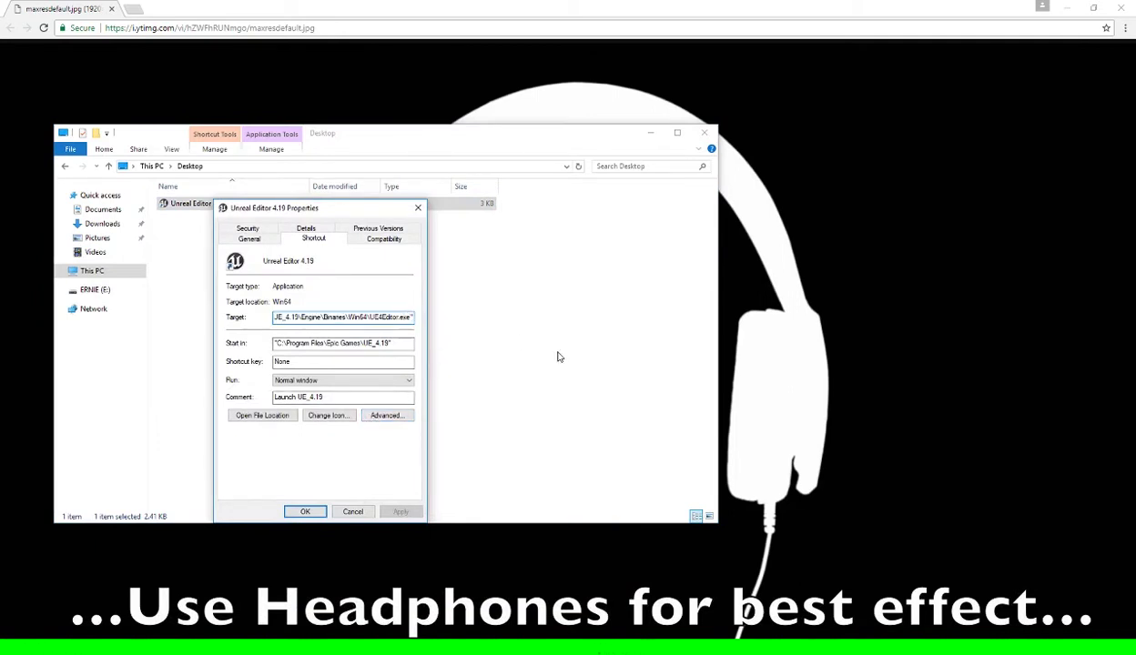
right_click(192, 203)
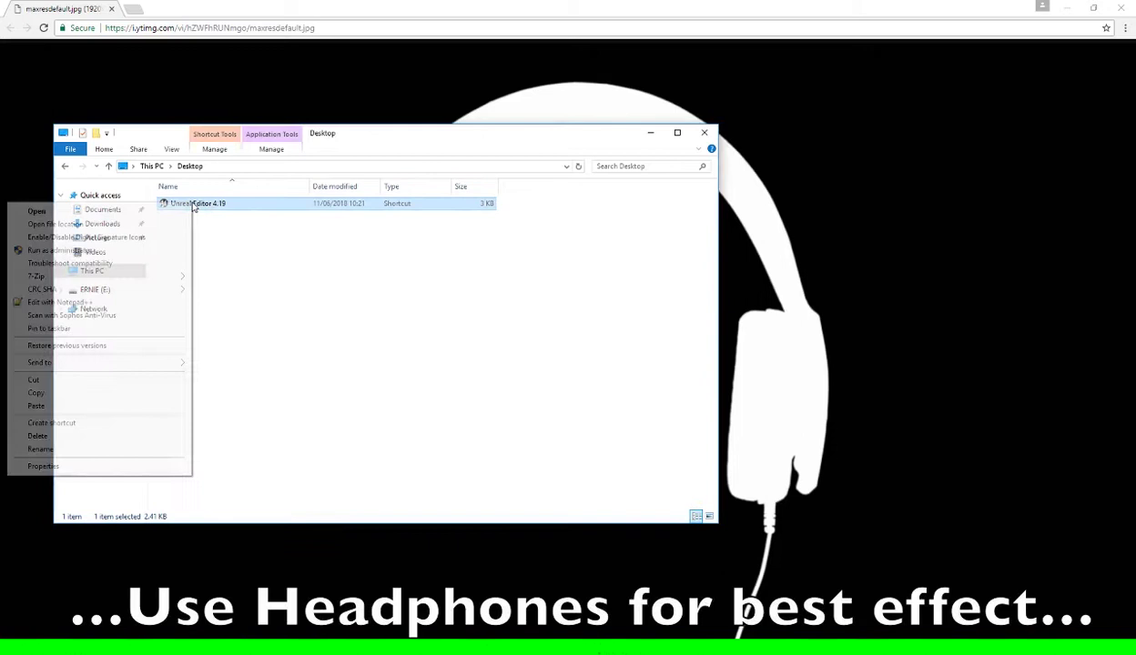
left_click(112, 472)
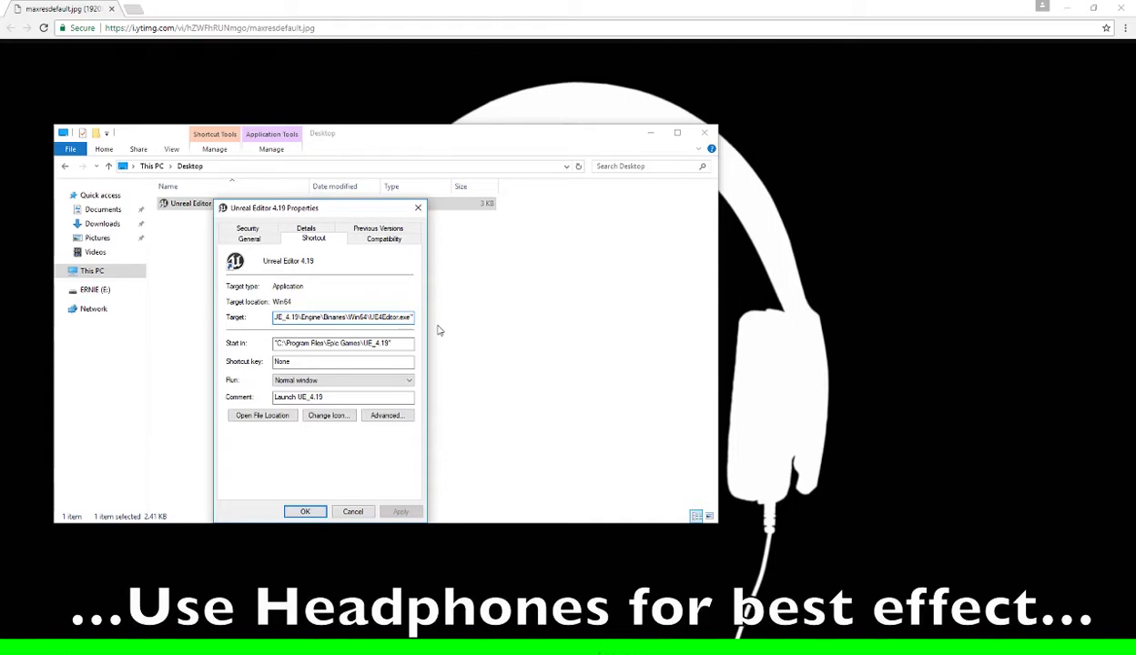
type("-a")
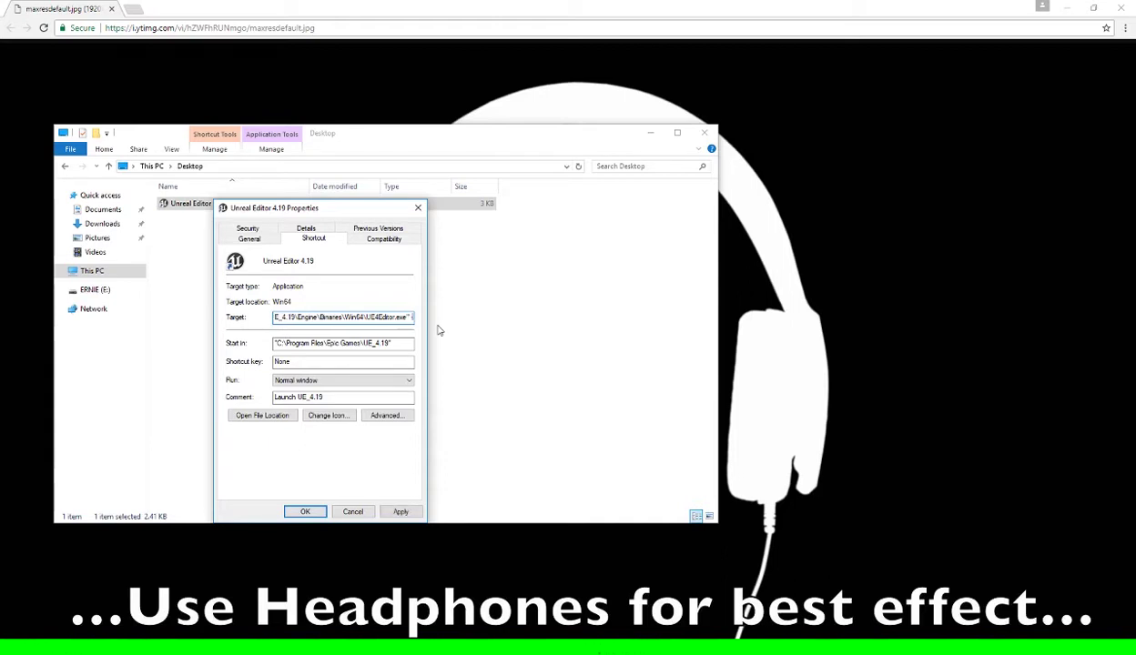
type("udiomixer")
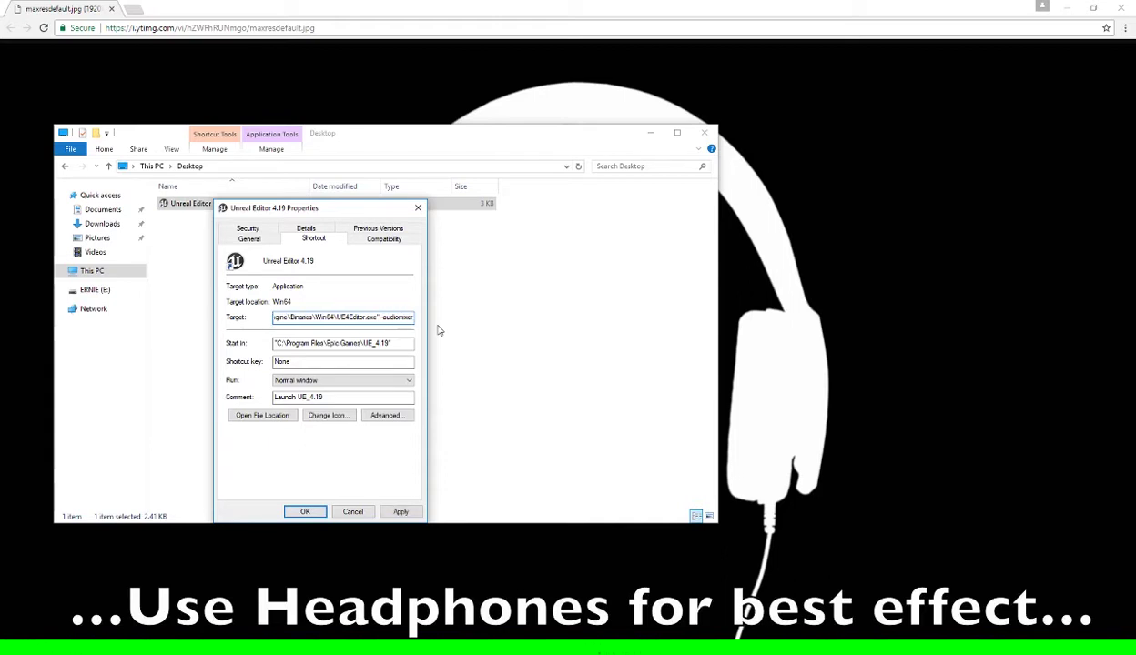
left_click(399, 511)
left_click(303, 511)
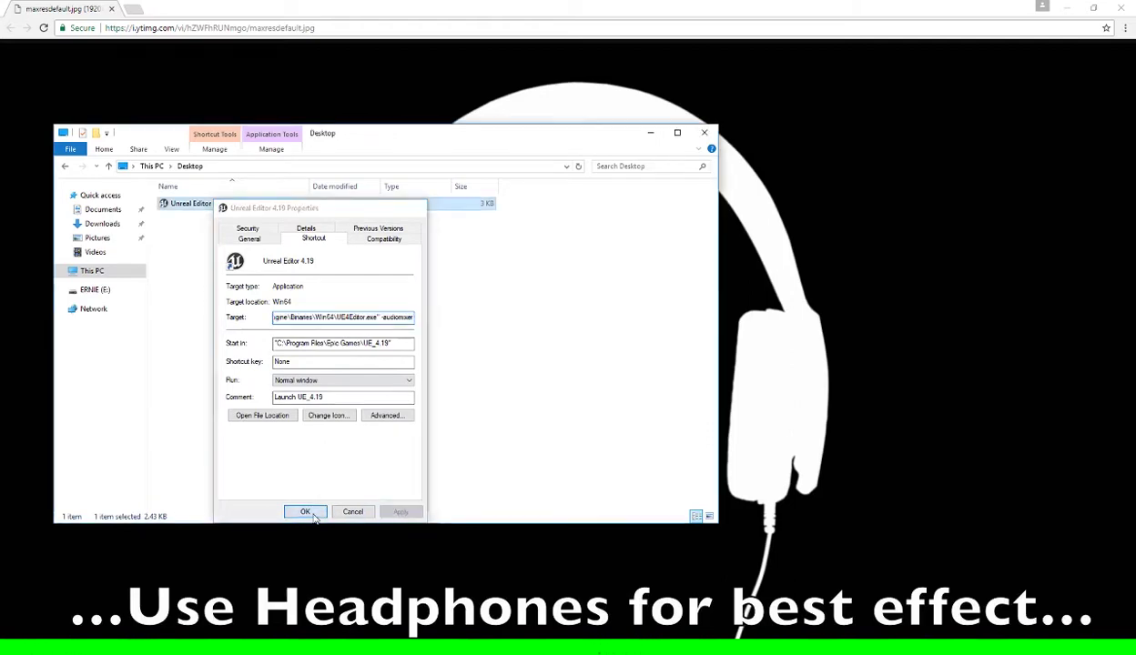
Close the Epic Games launcher and start the editor from the Unreal Editor 4.19 desktop shortcut
left_click(223, 647)
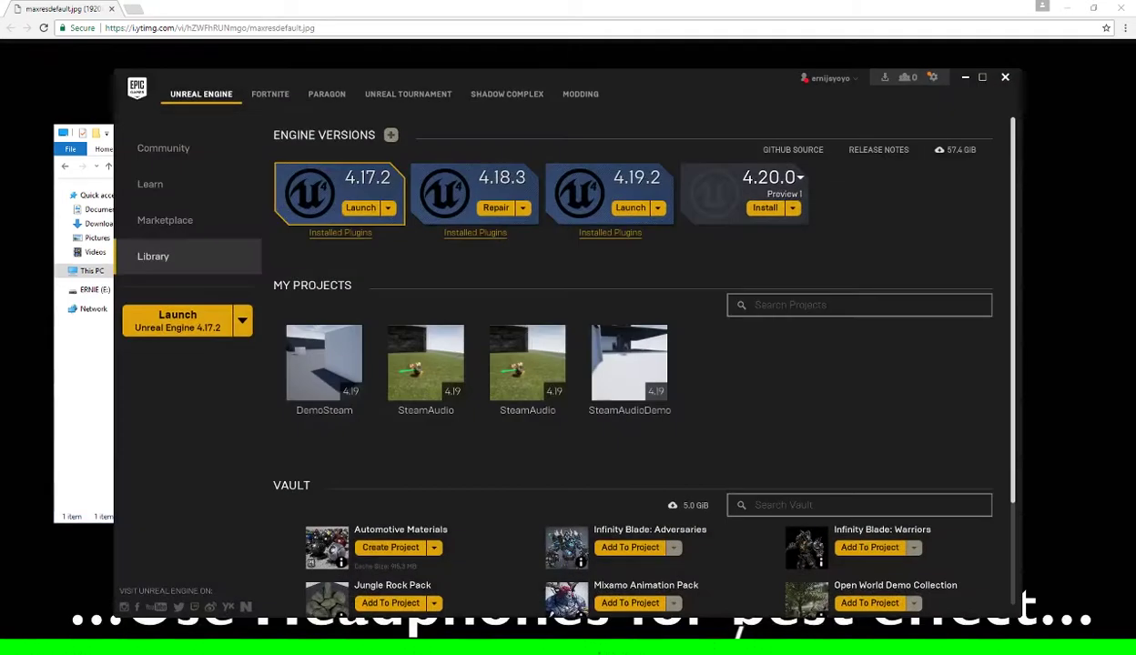
left_click(1005, 78)
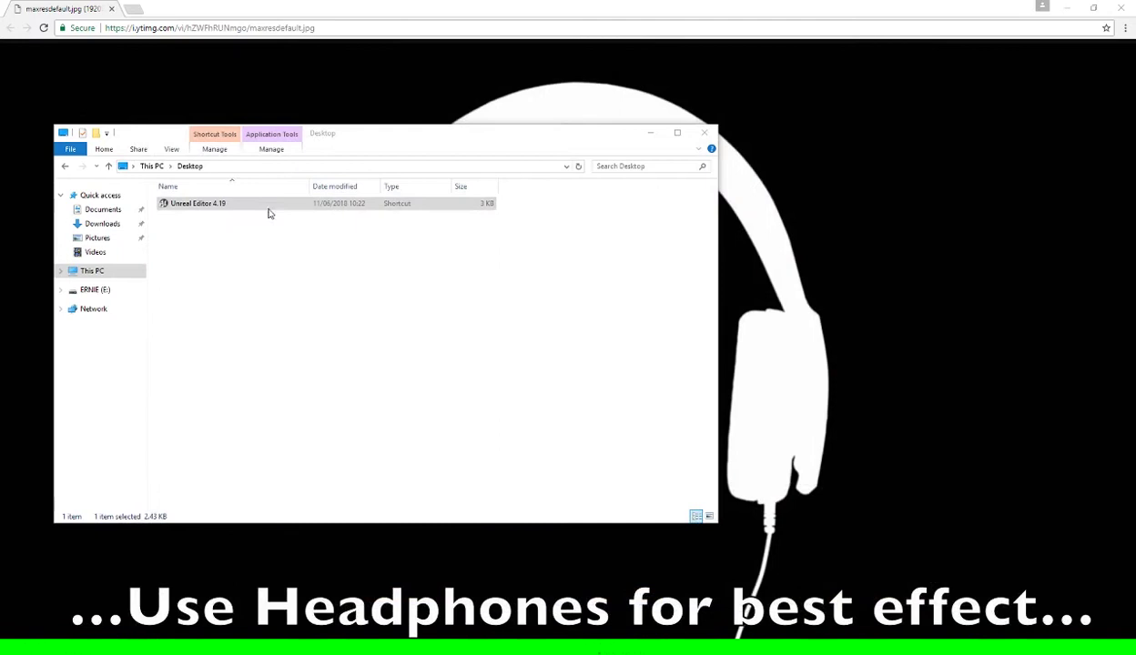
left_click(270, 209)
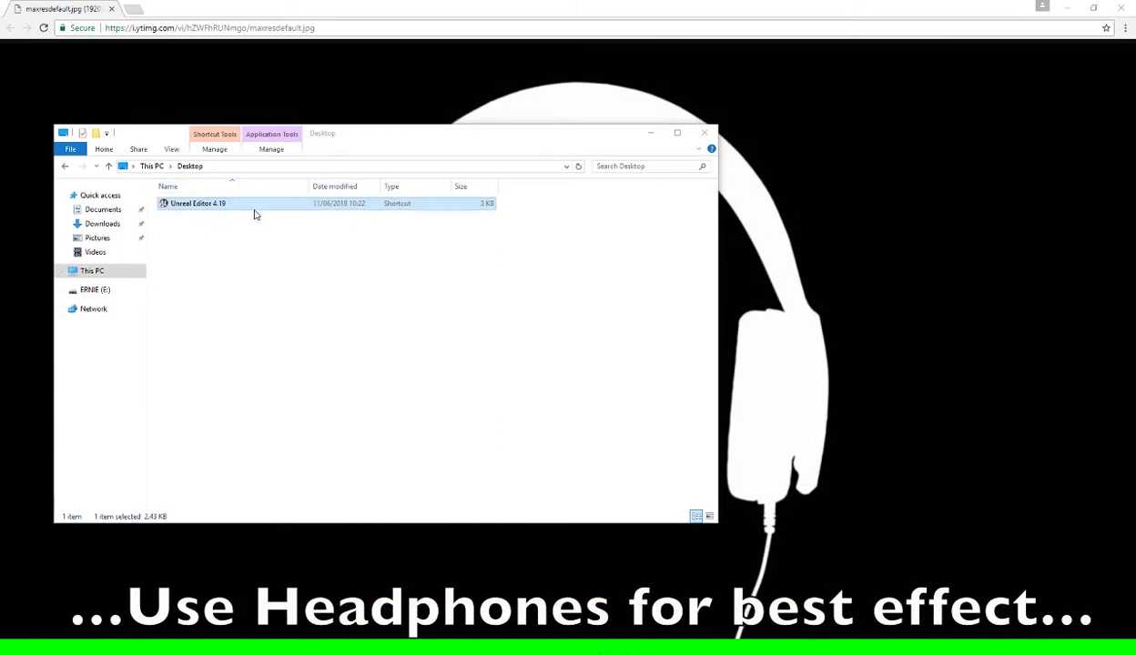
left_click(254, 209)
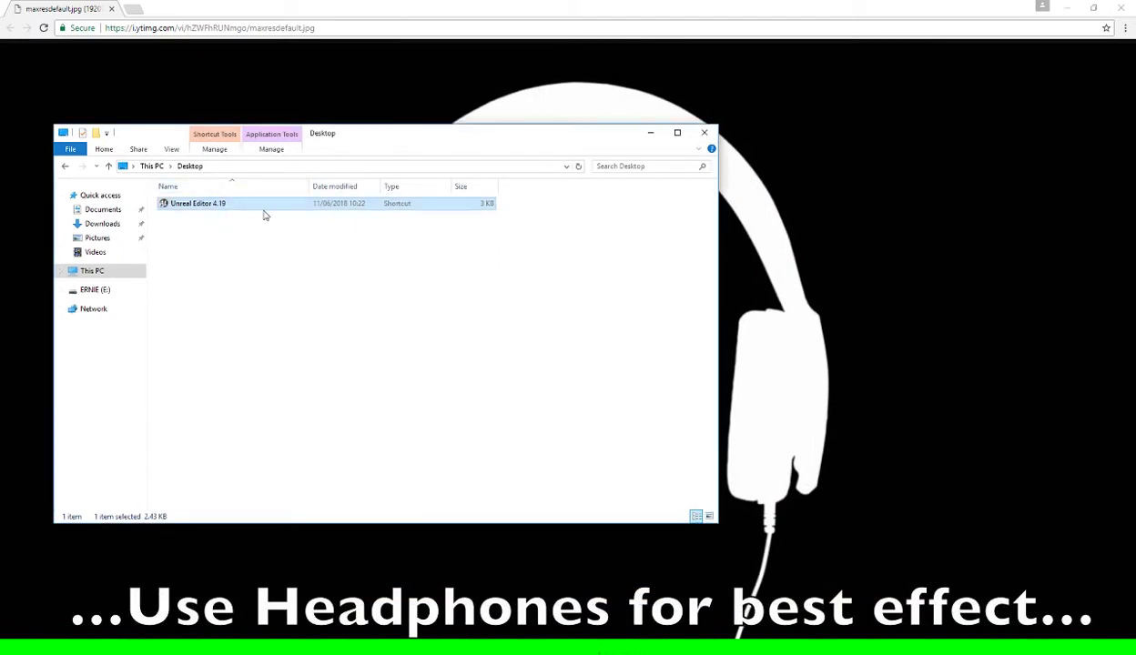
double_click(264, 214)
Close the web browser and open the second of the two SteamAudio projects in the Unreal Project Browser
left_click(1125, 7)
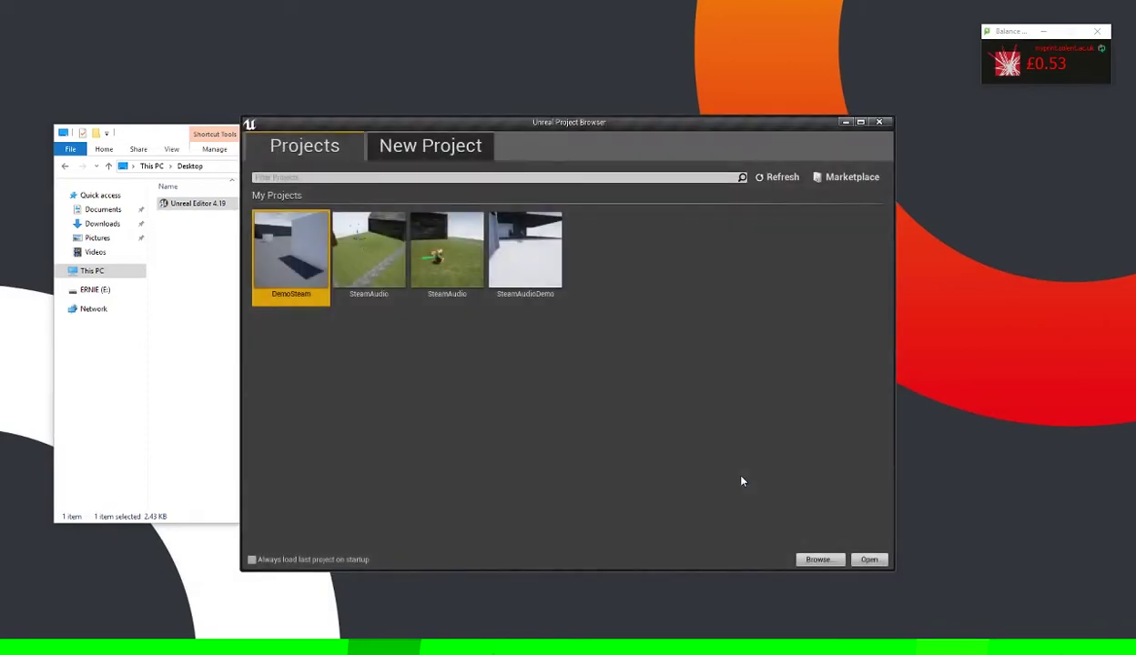
left_click(447, 254)
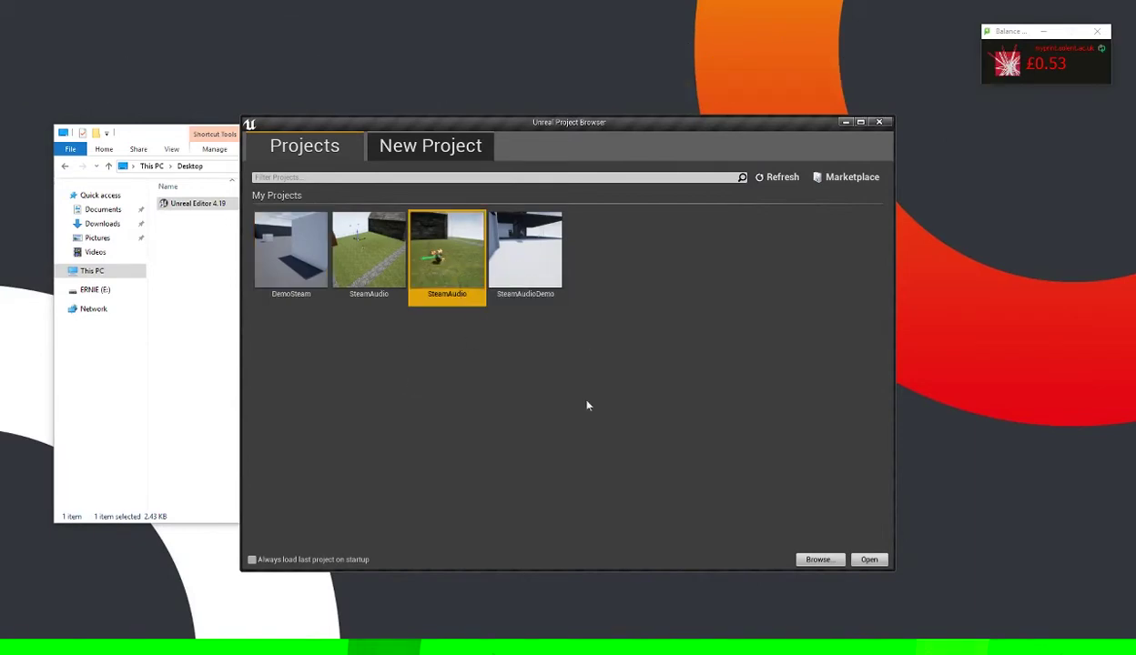
left_click(867, 561)
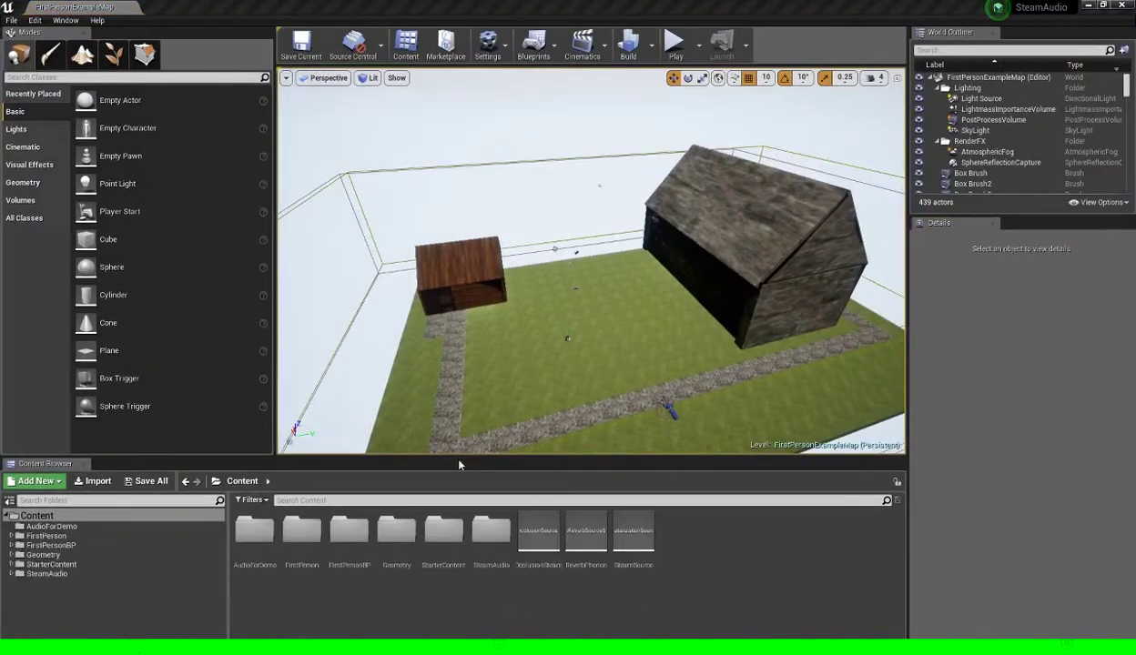
right_click_drag(628, 229, 672, 284)
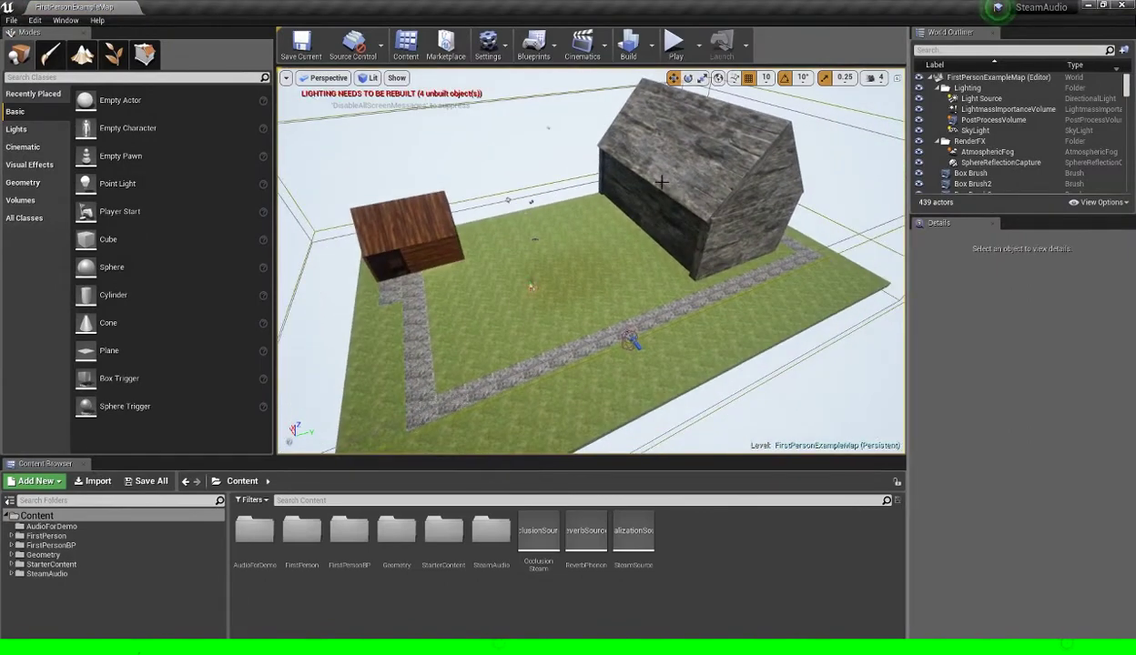
right_click_drag(655, 175, 712, 182)
key("a")
key("w")
key("d")
right_click_drag(491, 269, 482, 275)
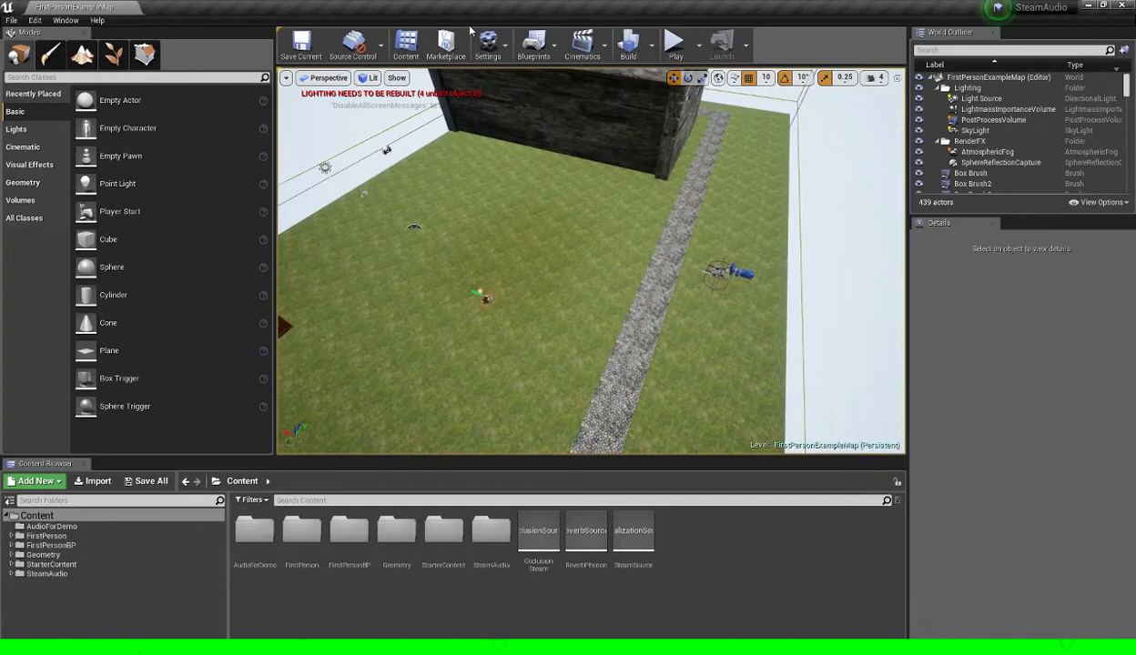
Enable the built-in Steam Audio plugin from the Audio category, accepting the beta prompt, and close the plugin list after the editor restarts
left_click(35, 20)
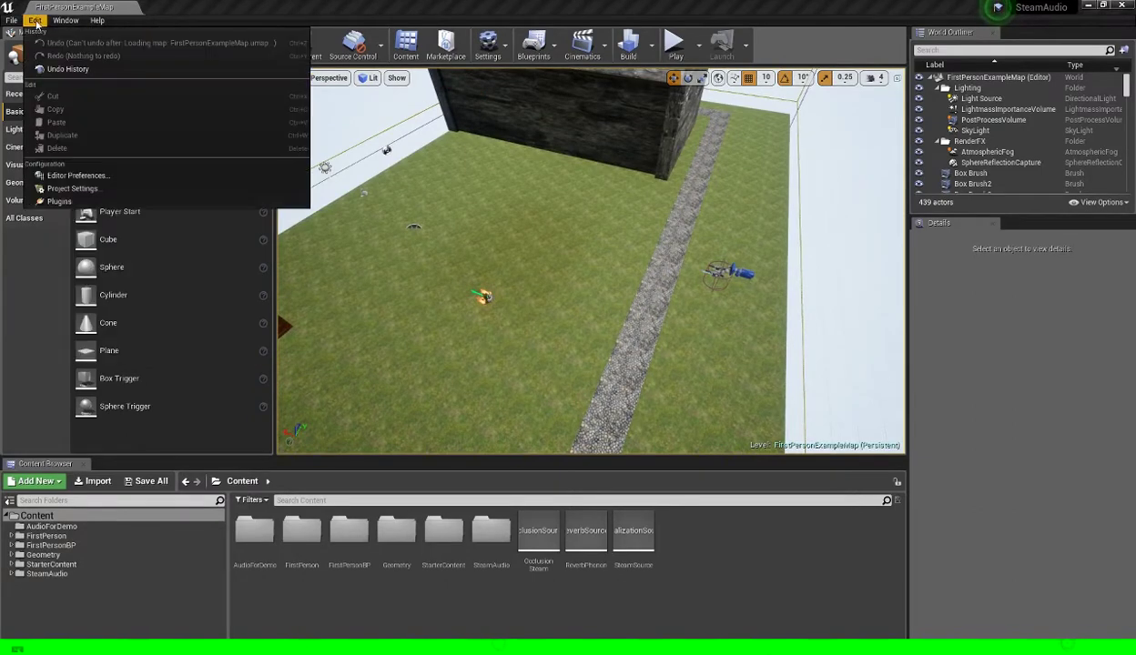
left_click(82, 204)
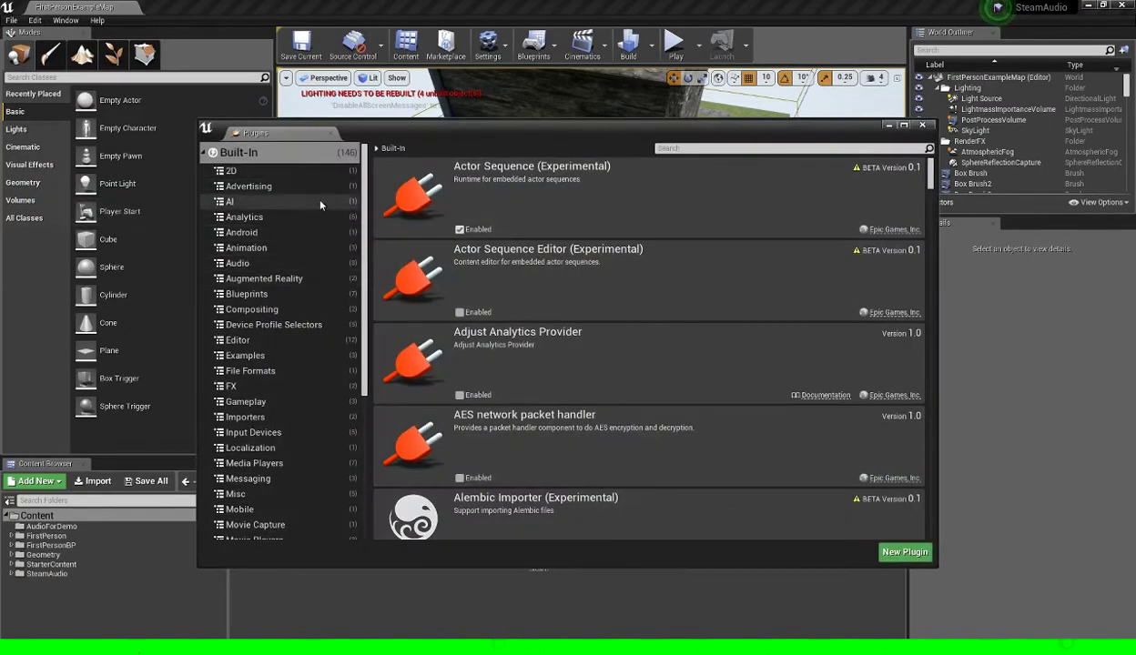
left_click(314, 264)
scroll(692, 296, "down", 3)
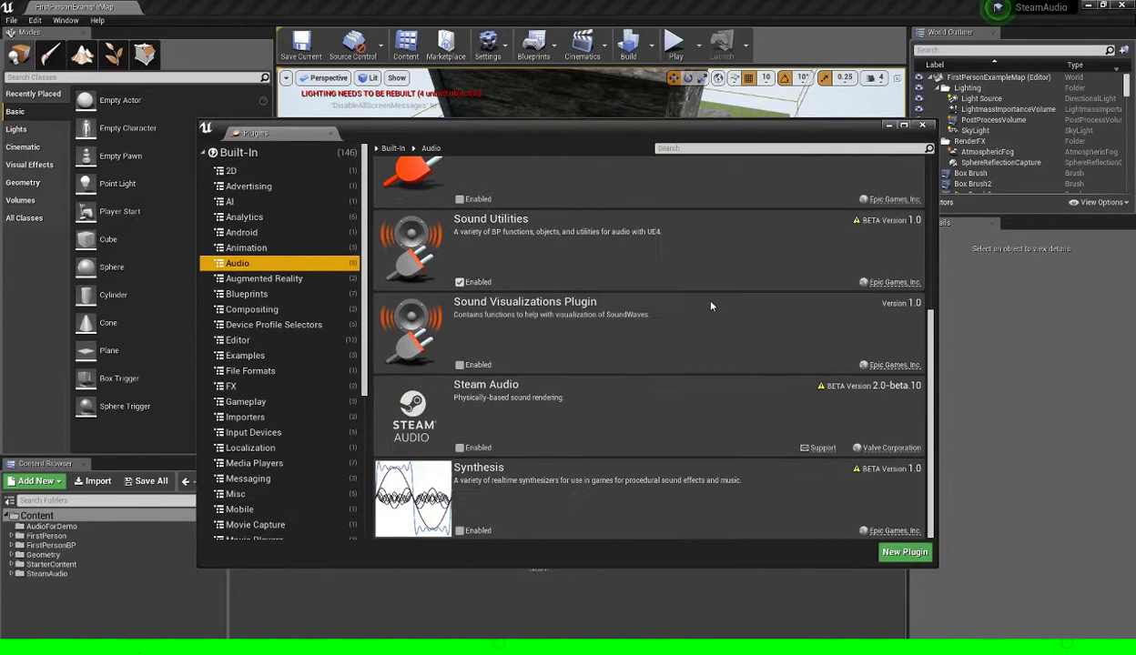
left_click(460, 447)
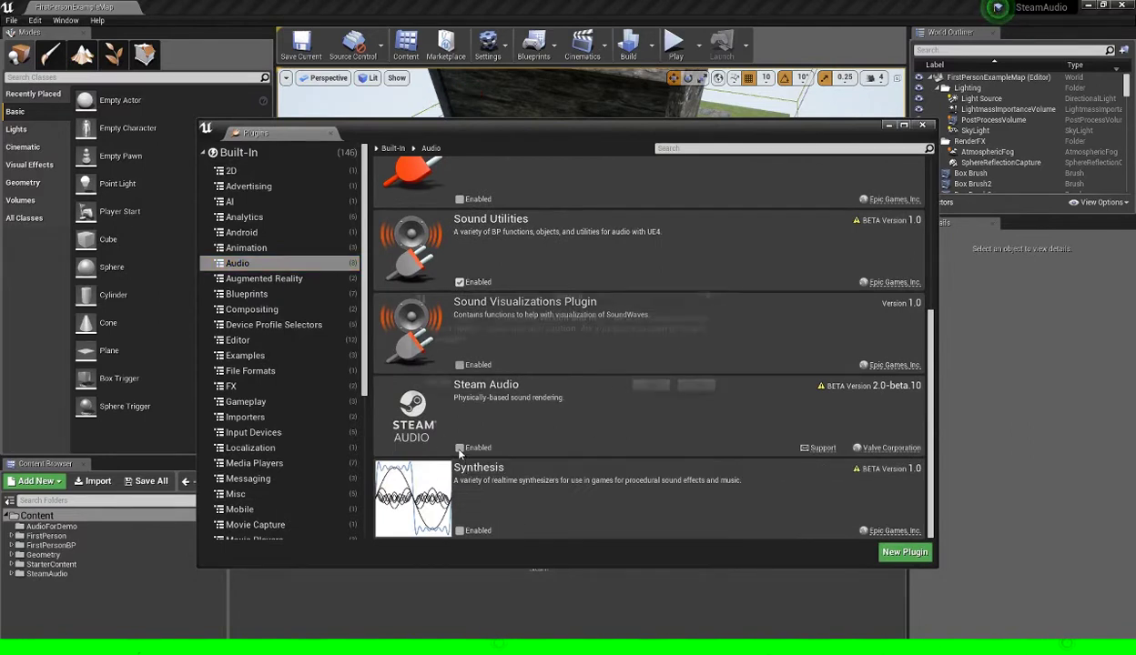
left_click(654, 387)
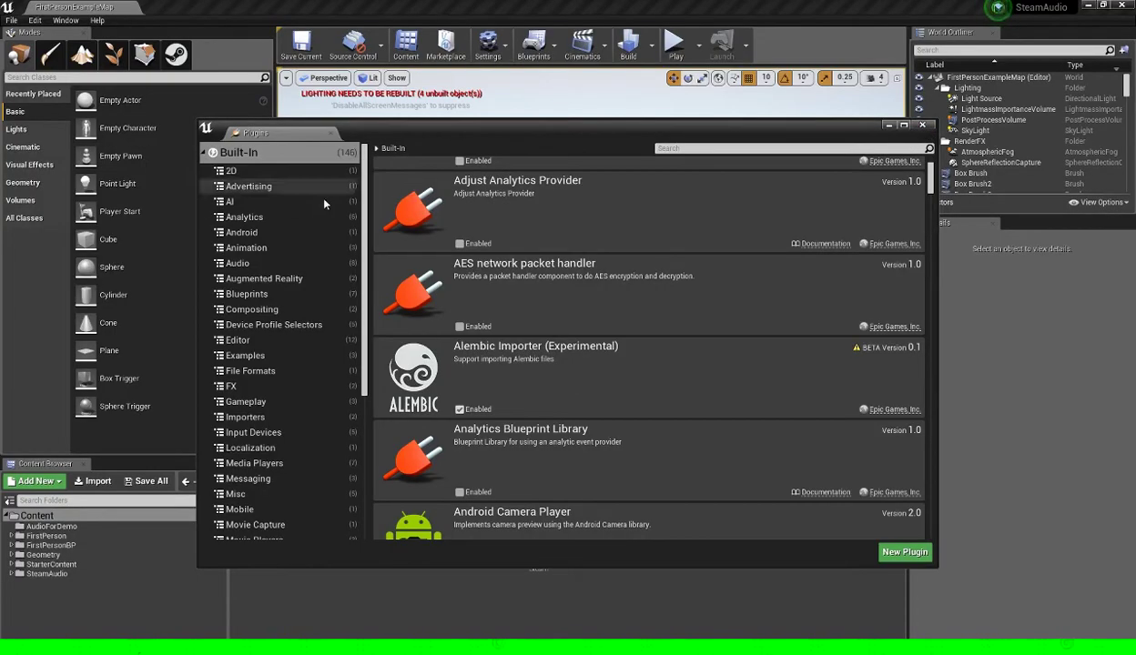
left_click(922, 125)
Open the Windows platform page of the project settings and expand its Audio section
left_click(35, 20)
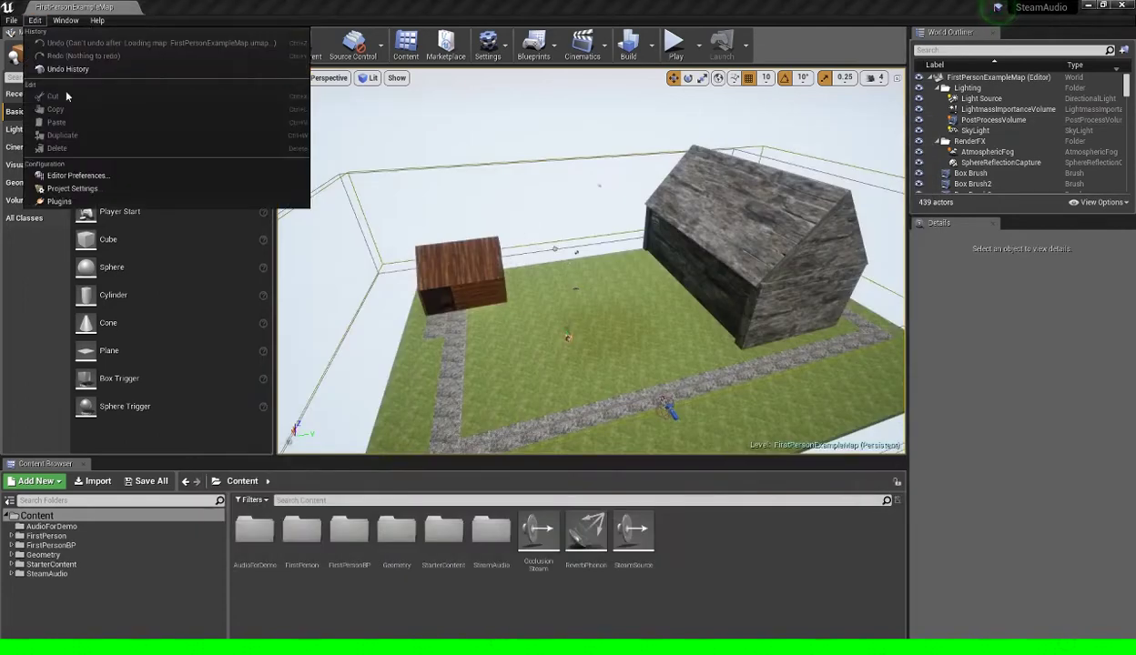
left_click(117, 188)
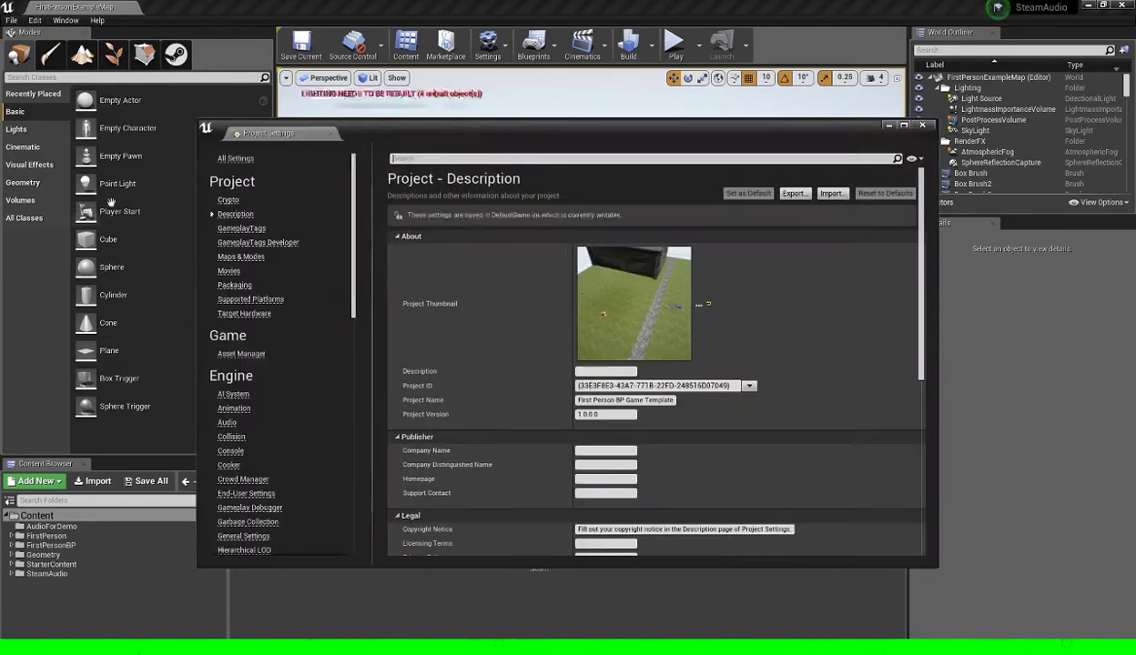
left_click(37, 21)
left_click(72, 189)
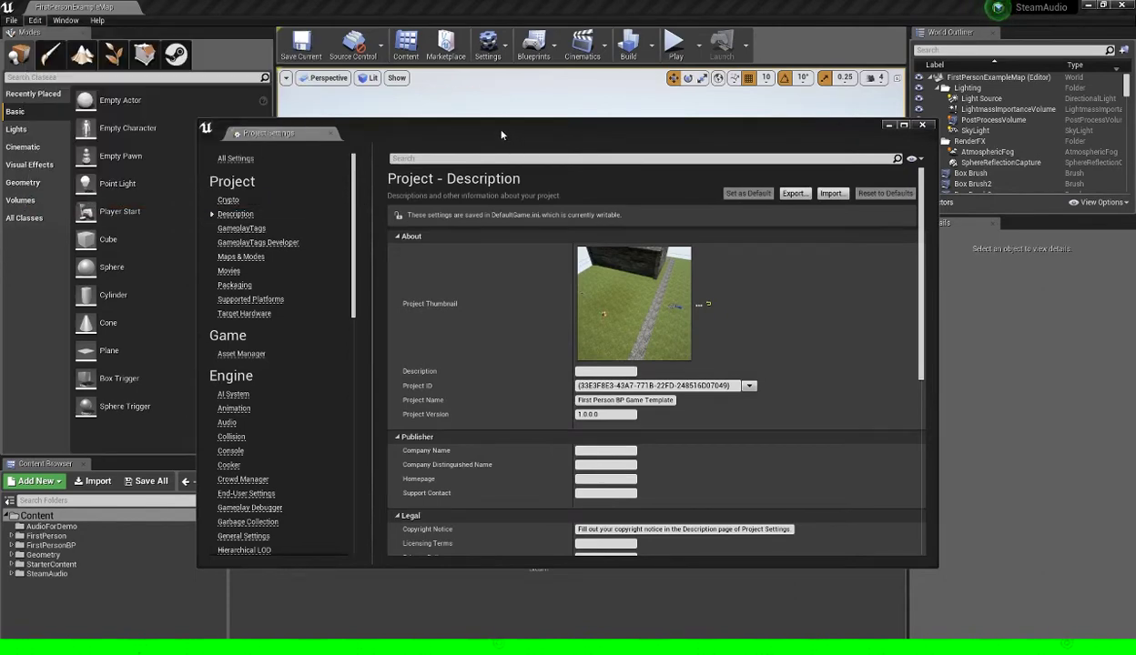
scroll(303, 236, "down", 15)
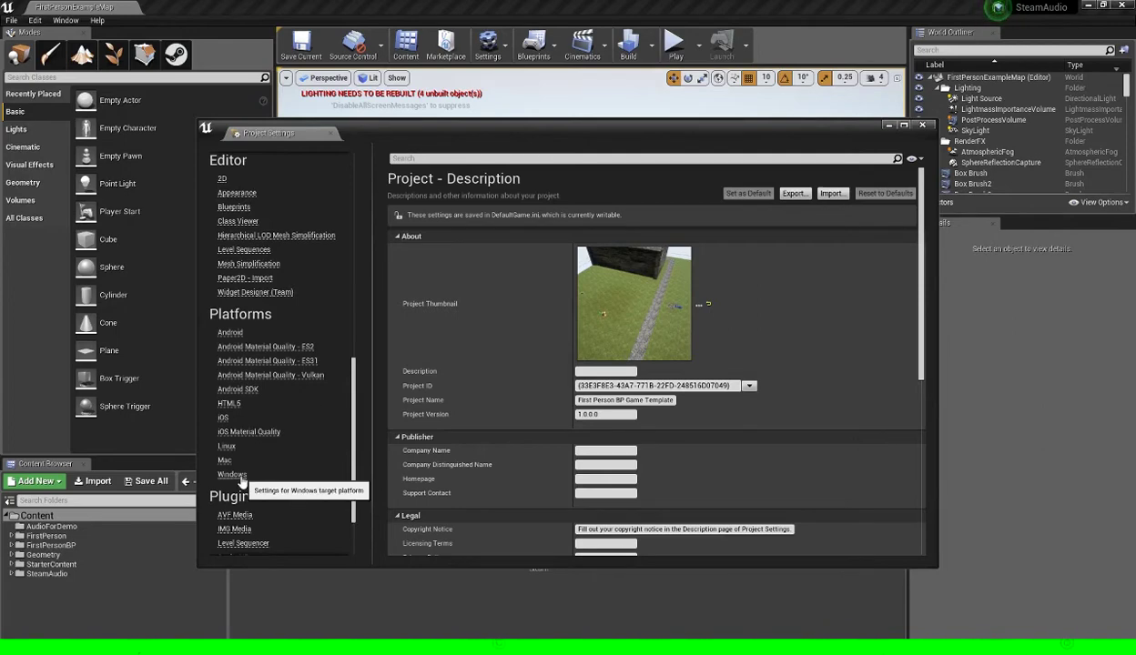
left_click(236, 477)
scroll(701, 385, "down", 10)
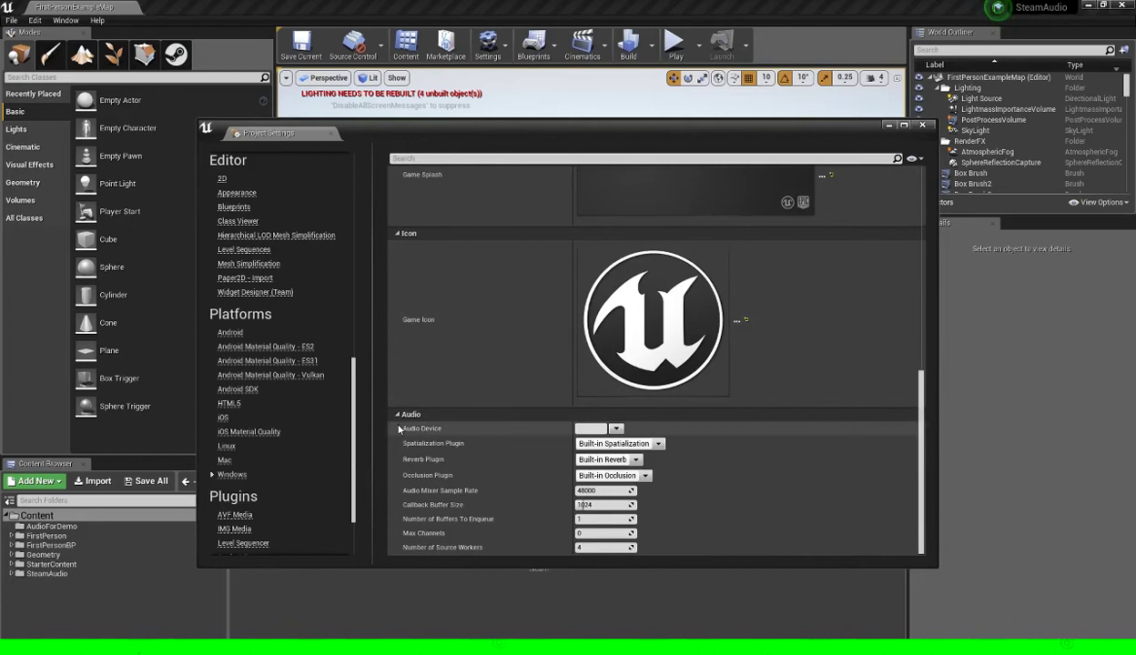
left_click(398, 416)
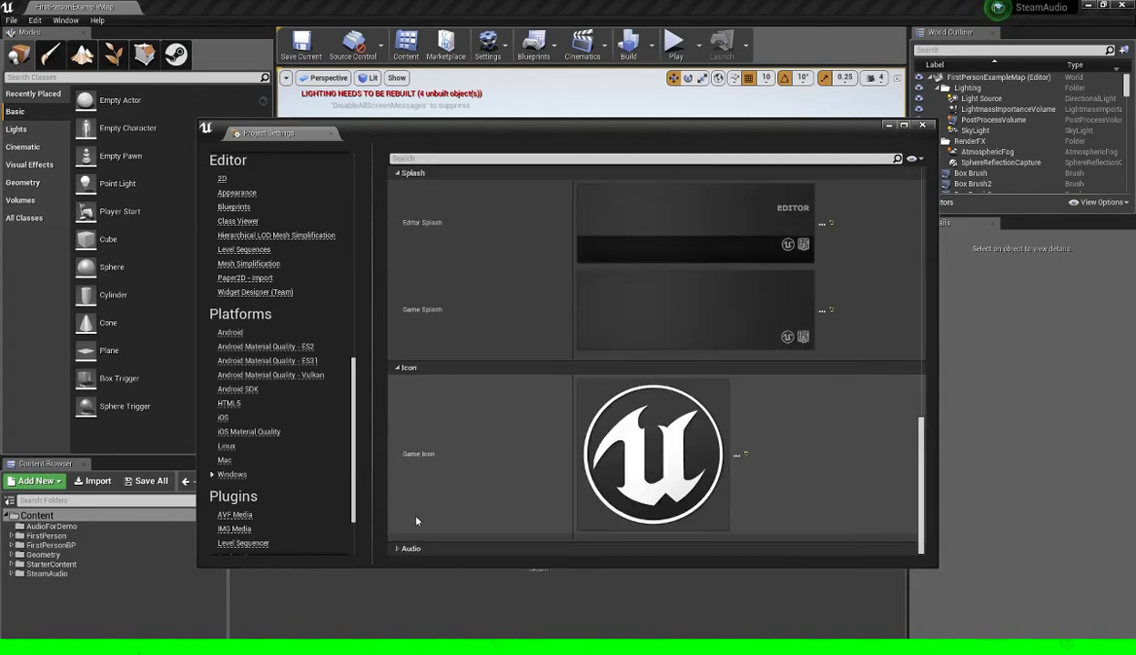
left_click(398, 550)
scroll(455, 482, "down", 3)
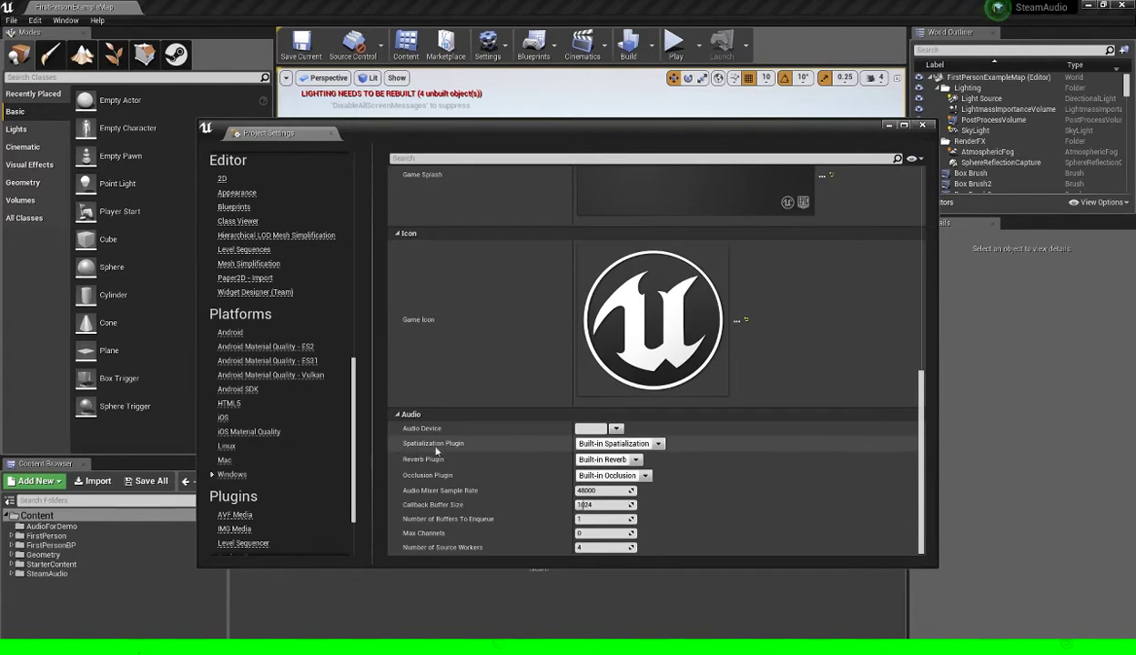
Set the Windows spatialization, reverb and occlusion plugins to Steam Audio and close the project settings
left_click(658, 444)
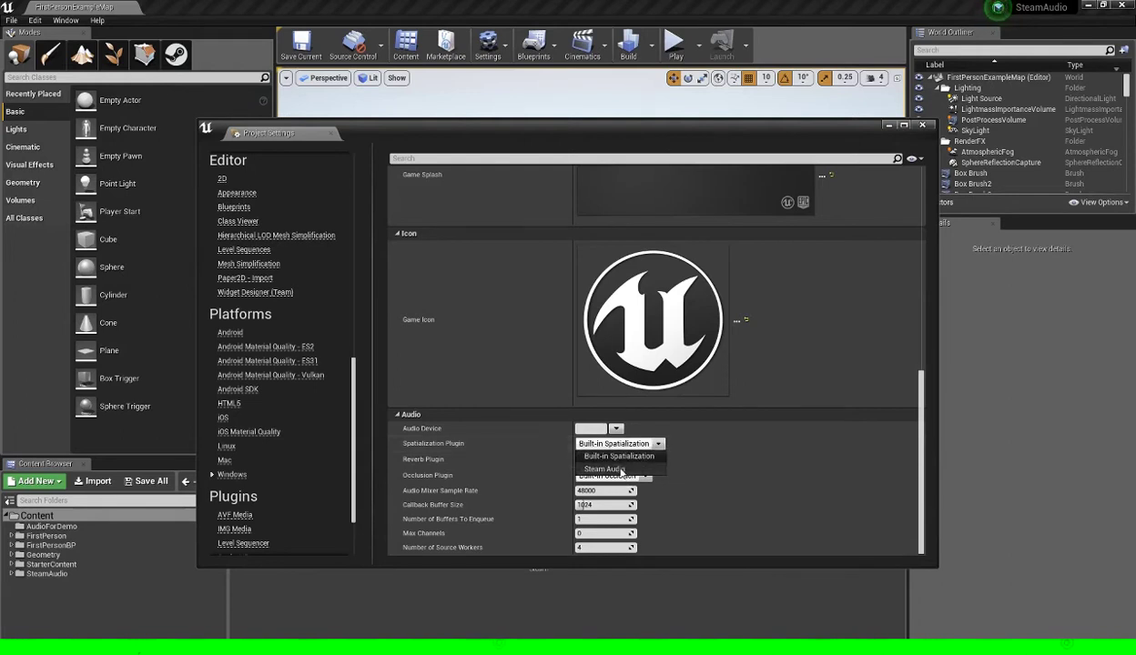
left_click(612, 469)
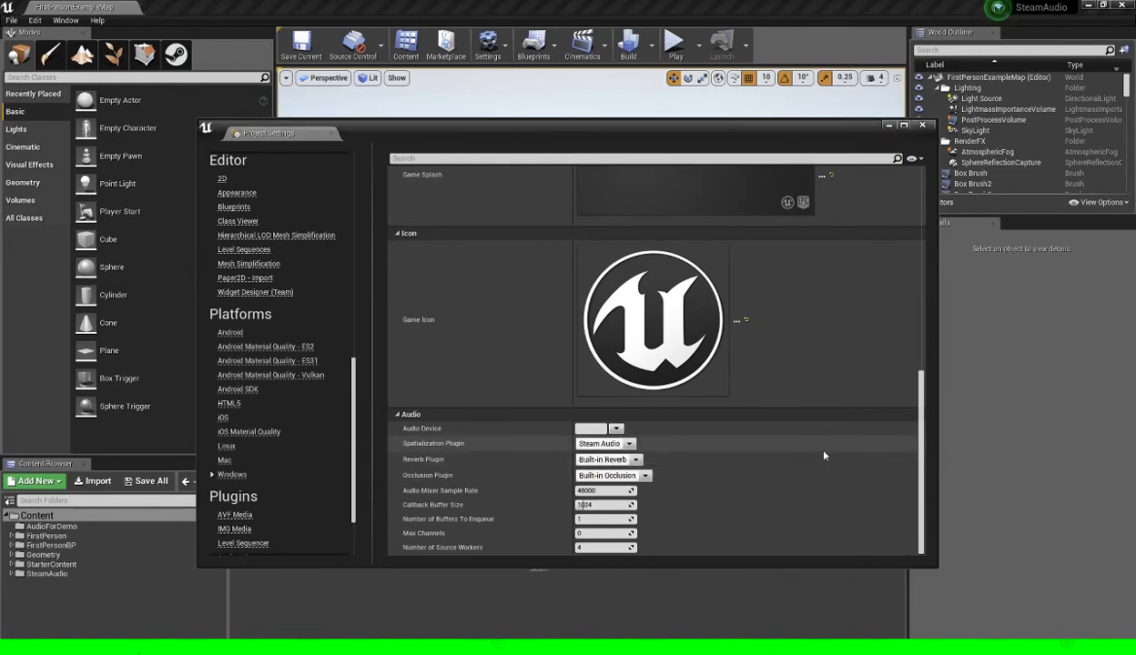
left_click(636, 461)
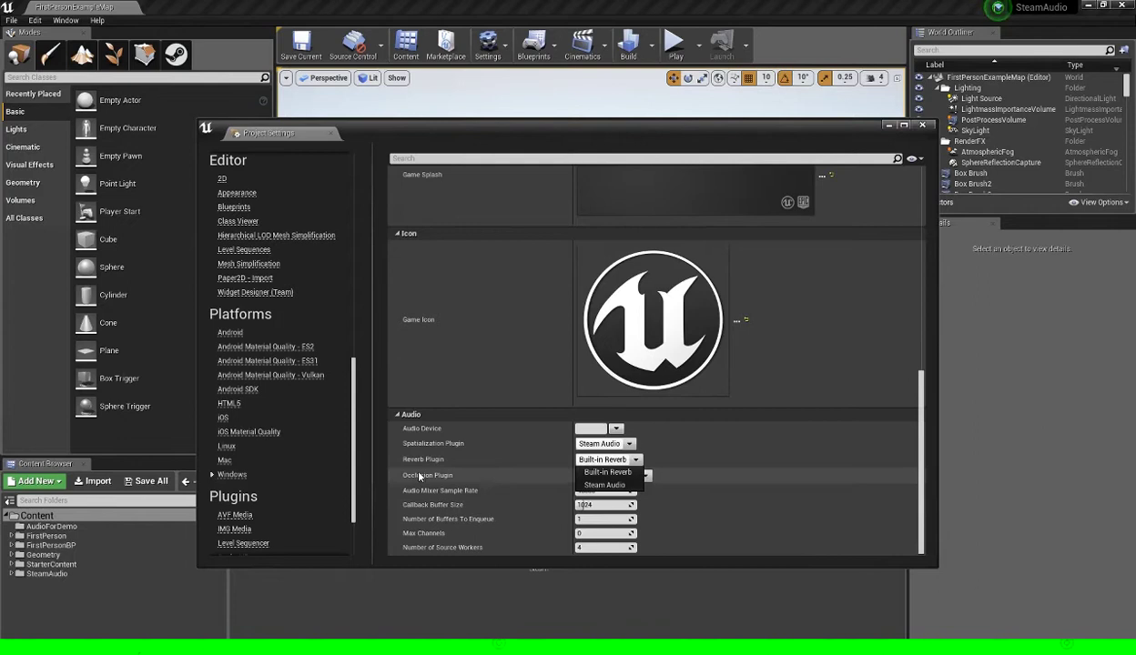
left_click(606, 485)
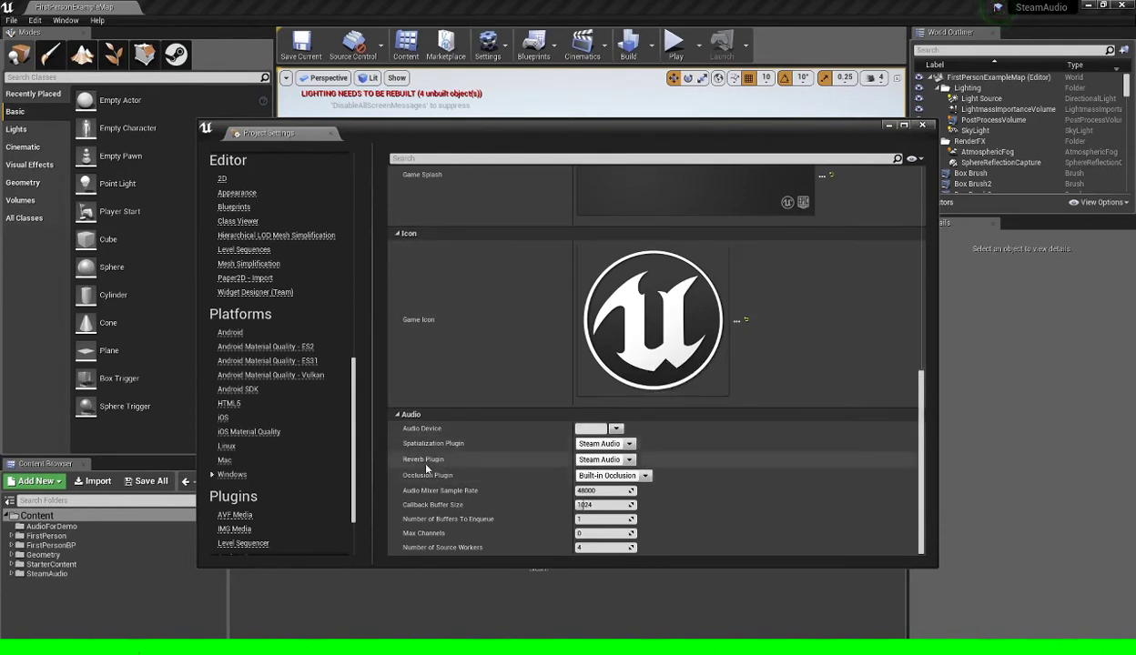
left_click(645, 476)
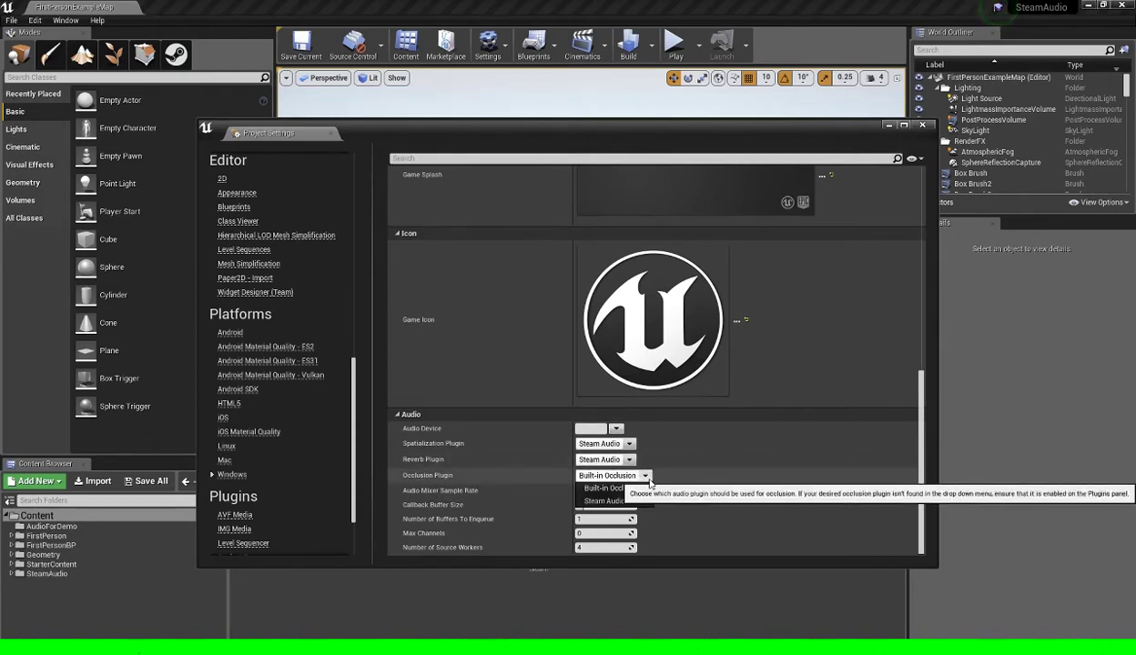
left_click(639, 501)
key("Return")
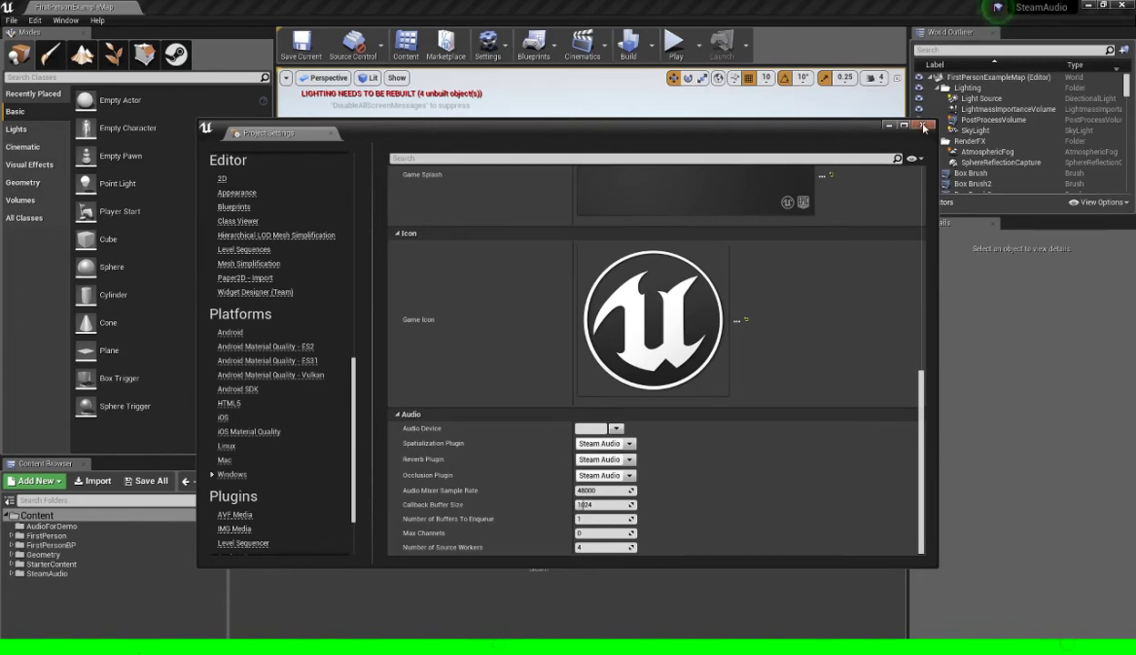
left_click(927, 127)
Place Fire01_Cue from the StarterContent Audio folder at the campfire on the grass, at about X -770, Y -290, Z 110
key("w")
right_click_drag(616, 296, 576, 335)
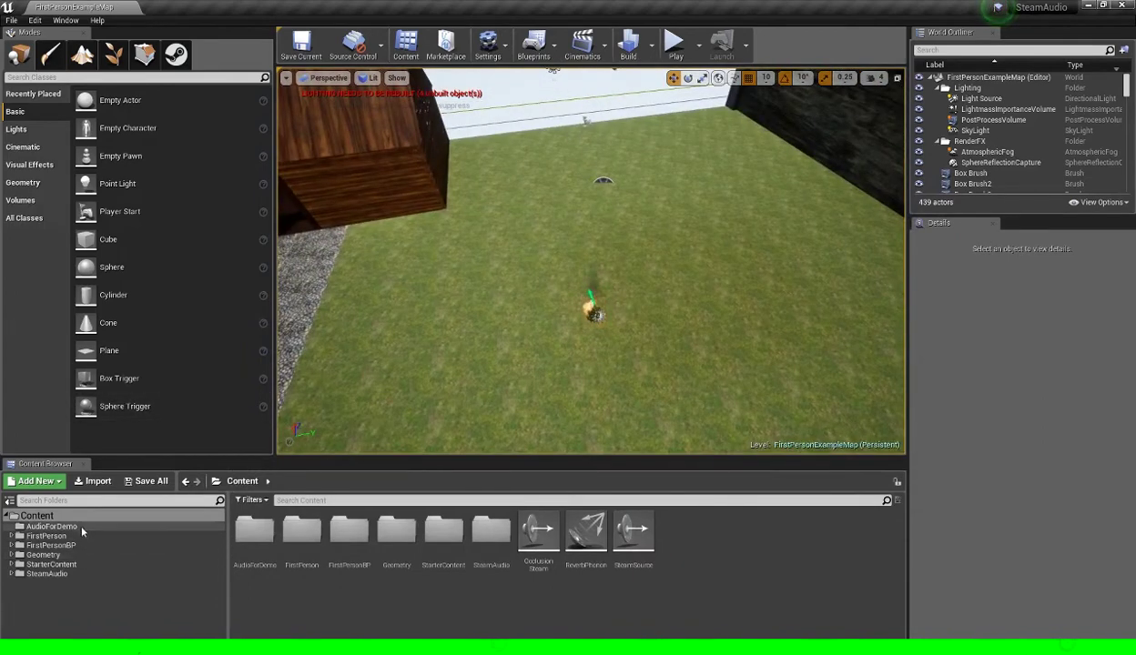
left_click(55, 527)
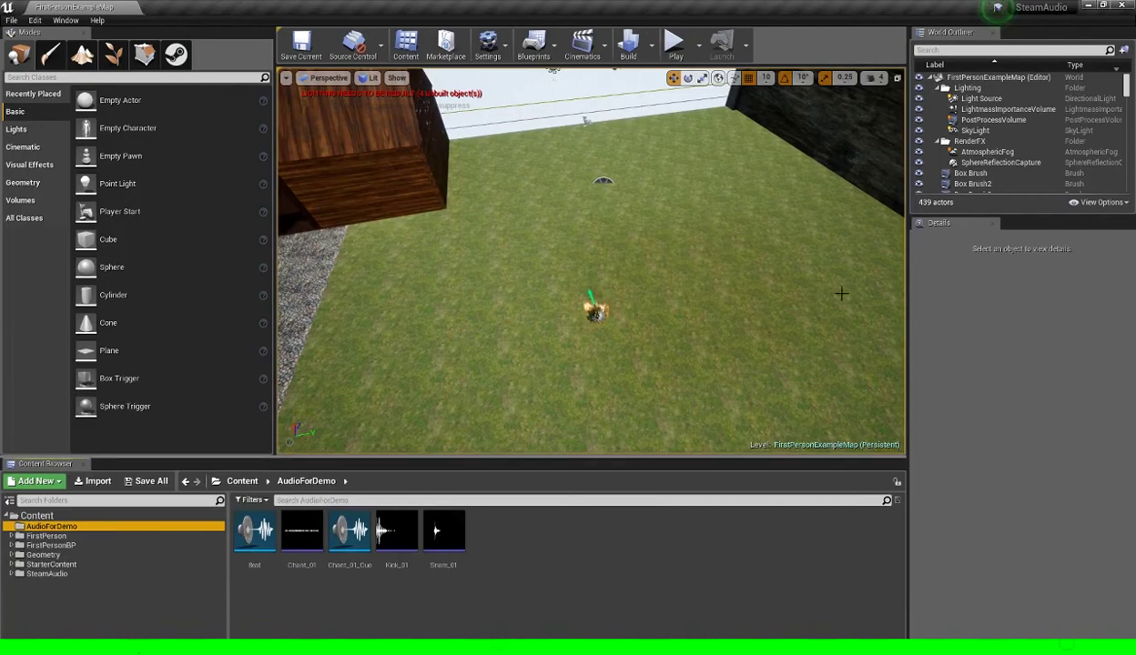
right_click_drag(842, 291, 817, 290)
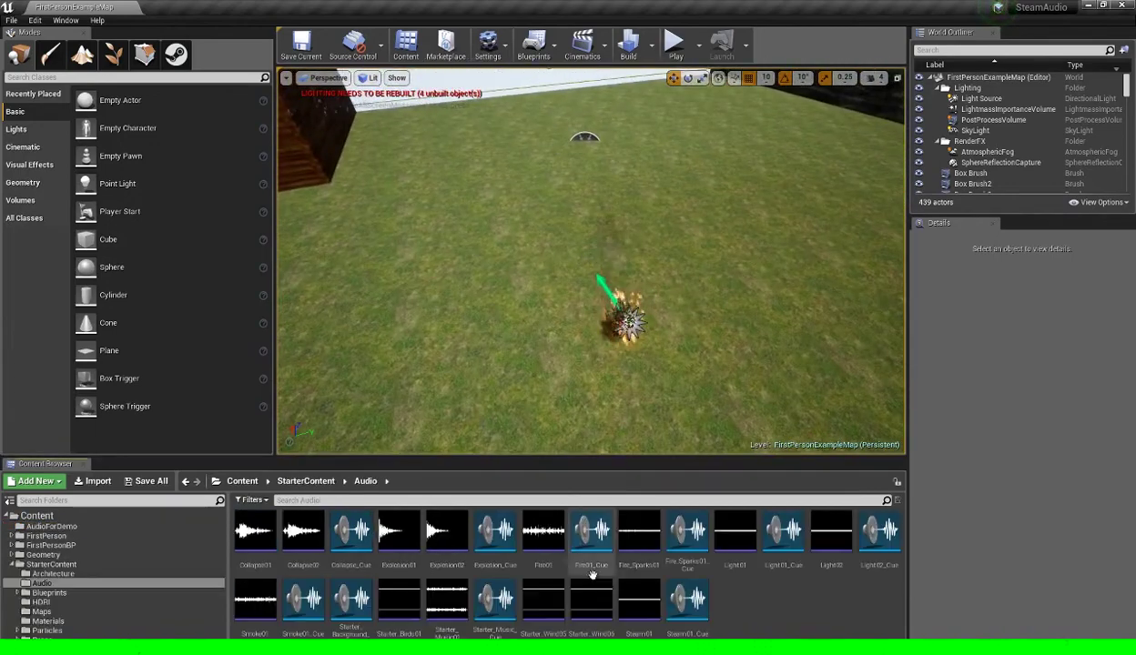
left_click_drag(591, 532, 603, 358)
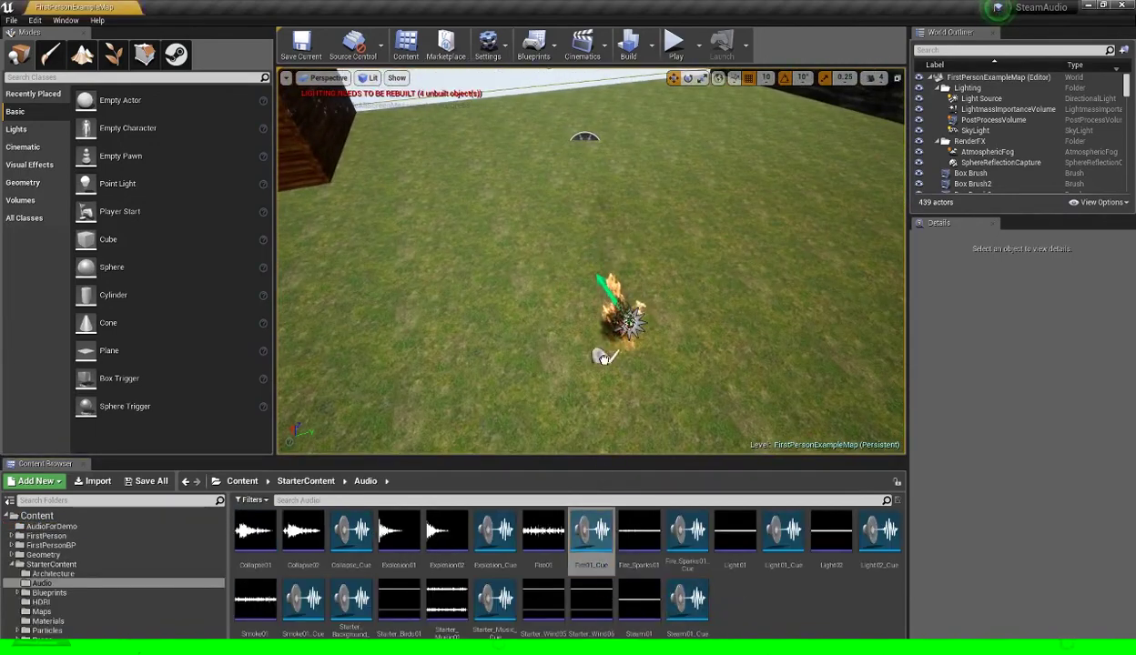
left_click_drag(621, 318, 628, 321)
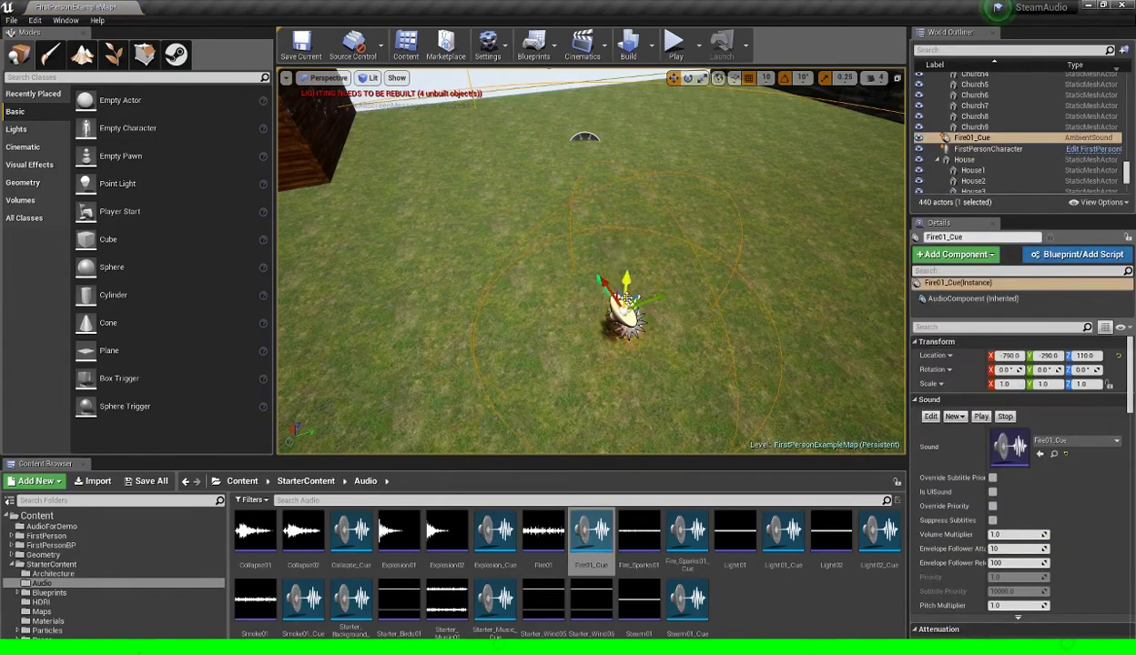
Place the Beat cue from AudioForDemo at the speaker in the wooden house and raise it to about Z 140
right_click_drag(708, 348, 735, 342)
key("w")
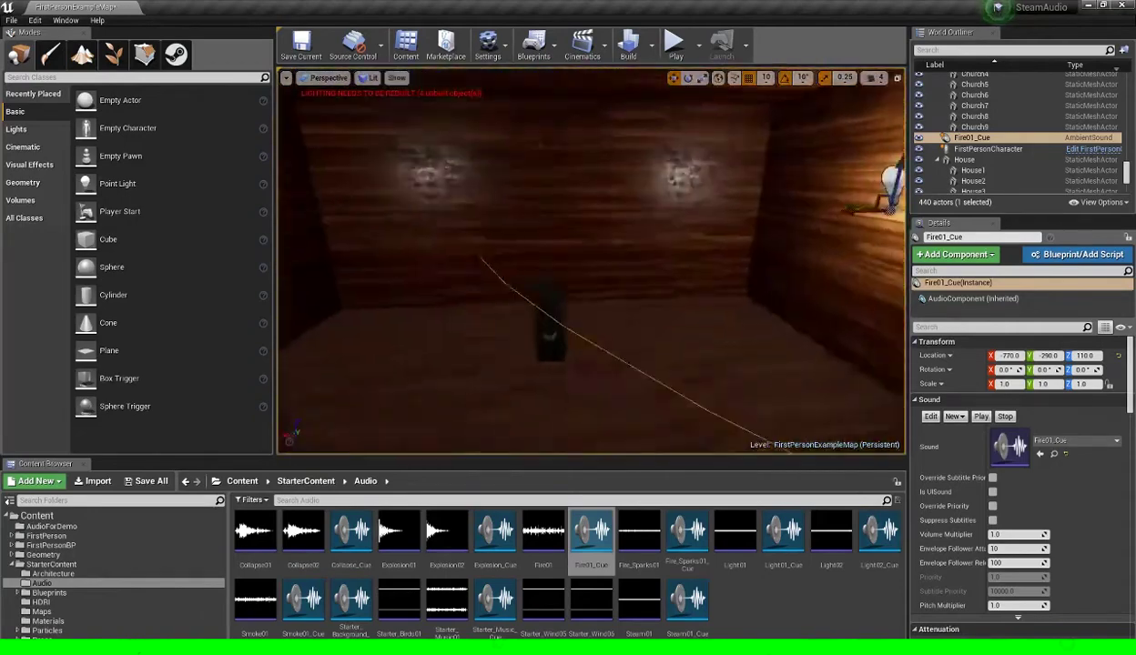
right_click_drag(591, 268, 574, 268)
left_click(51, 526)
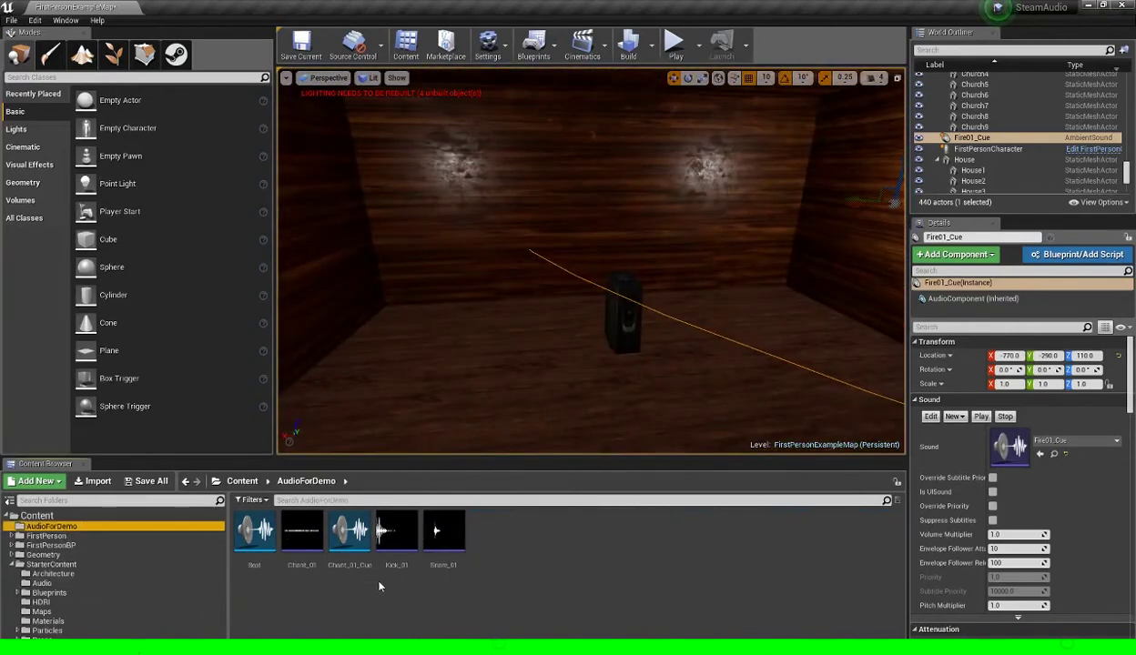
left_click_drag(255, 533, 627, 346)
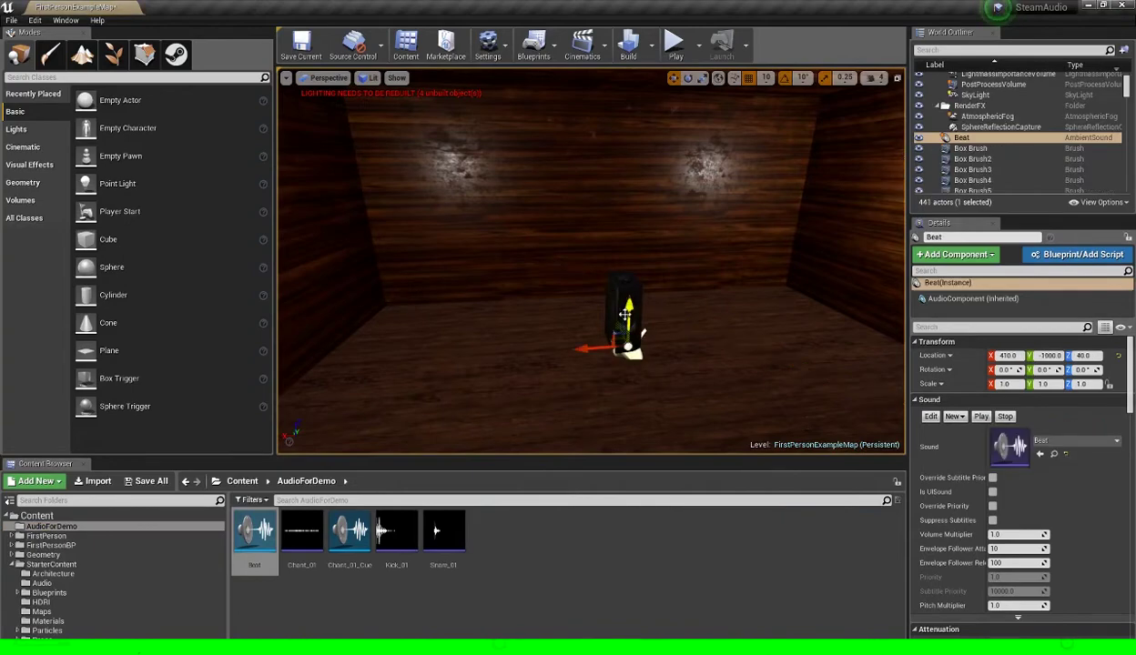
right_click_drag(627, 346, 528, 373)
Place Chant_01_Cue and a second Beat cue in the stone building, one at each of the two wall lights
mouse_move(637, 273)
right_mouse_down()
mouse_move(628, 264)
mouse_move(619, 274)
right_mouse_up()
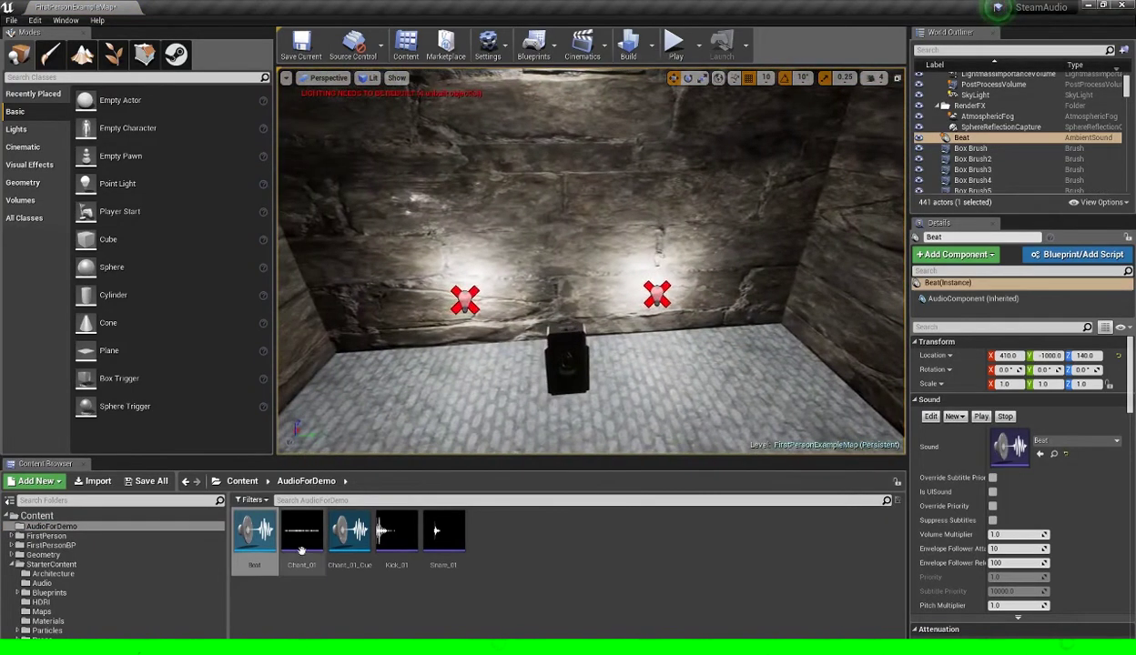
left_click_drag(350, 533, 663, 344)
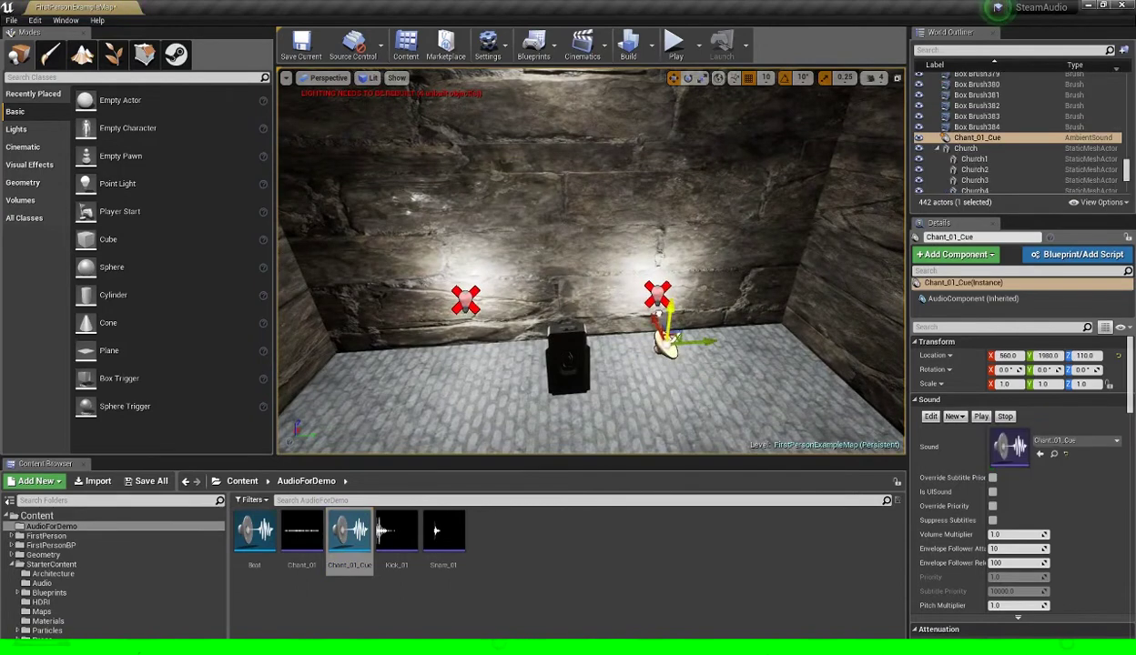
left_click_drag(255, 532, 471, 304)
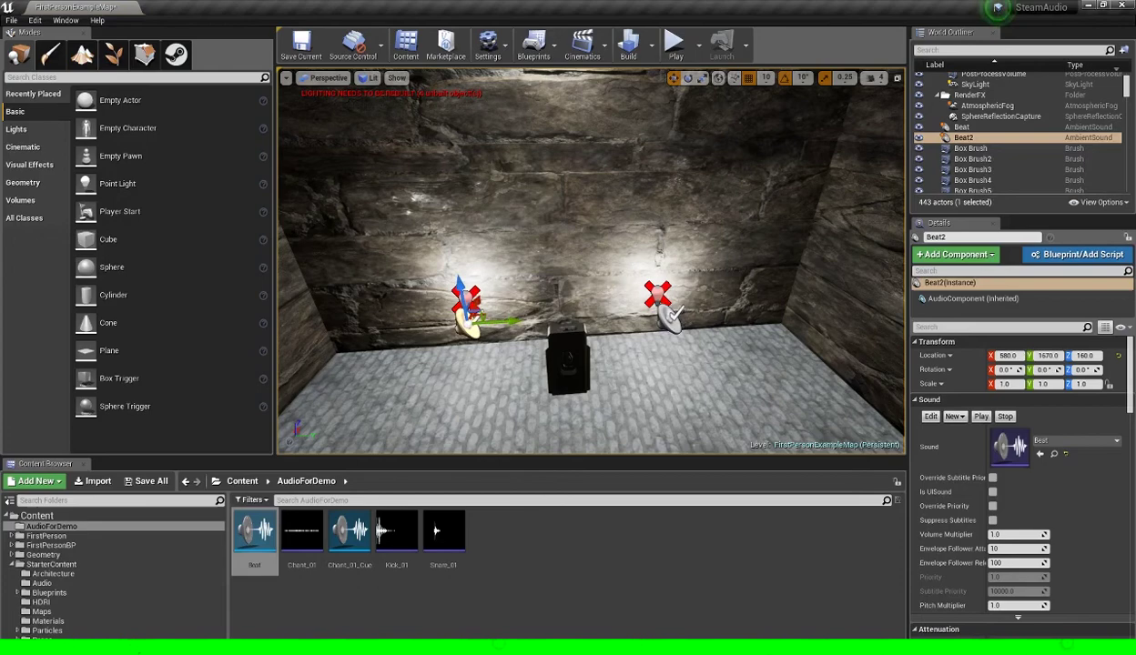
Select the Fire01_Cue sound at the campfire and examine its attenuation and spatialization settings
left_click(674, 309)
right_click_drag(708, 363, 504, 405)
left_click(531, 308)
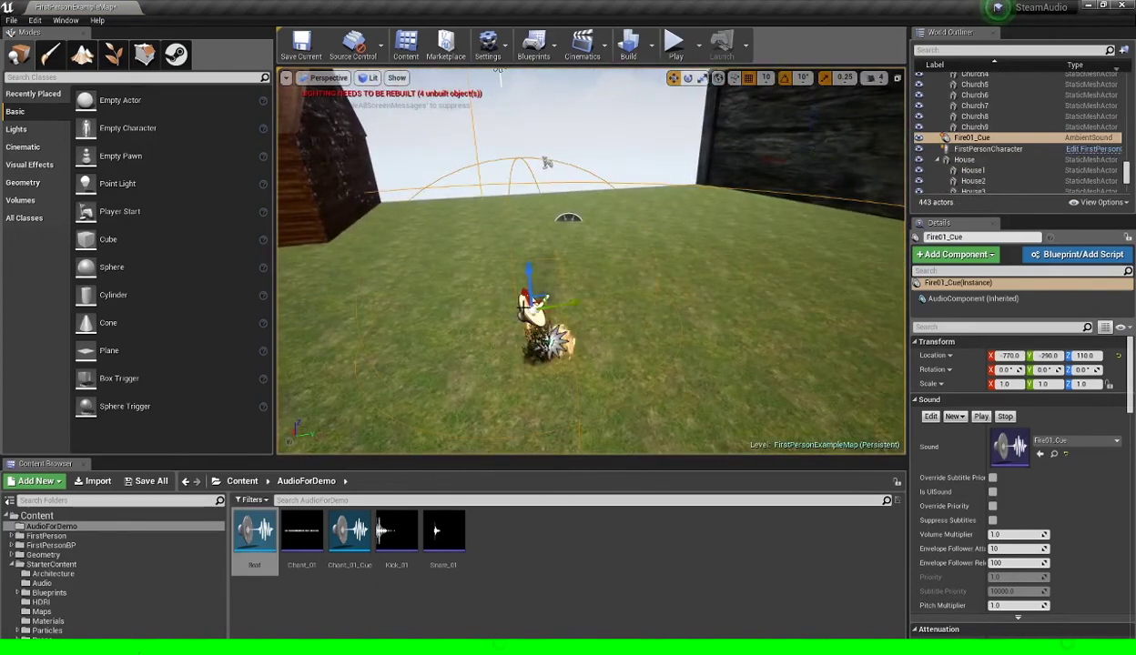
right_click_drag(531, 308, 535, 276)
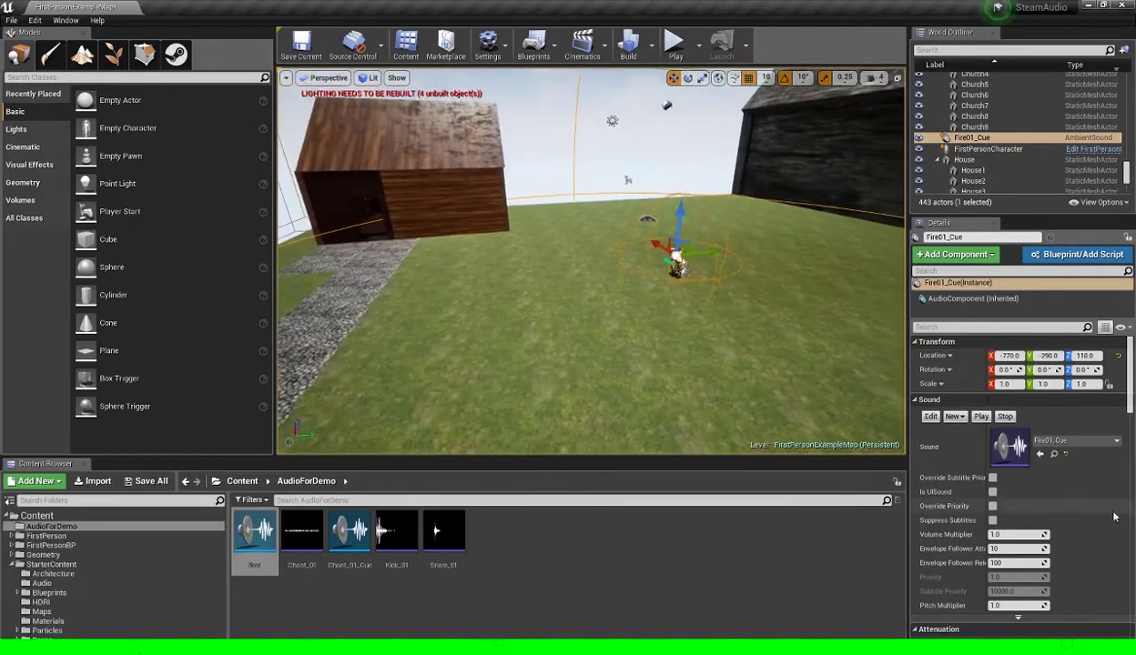
scroll(1116, 515, "down", 7)
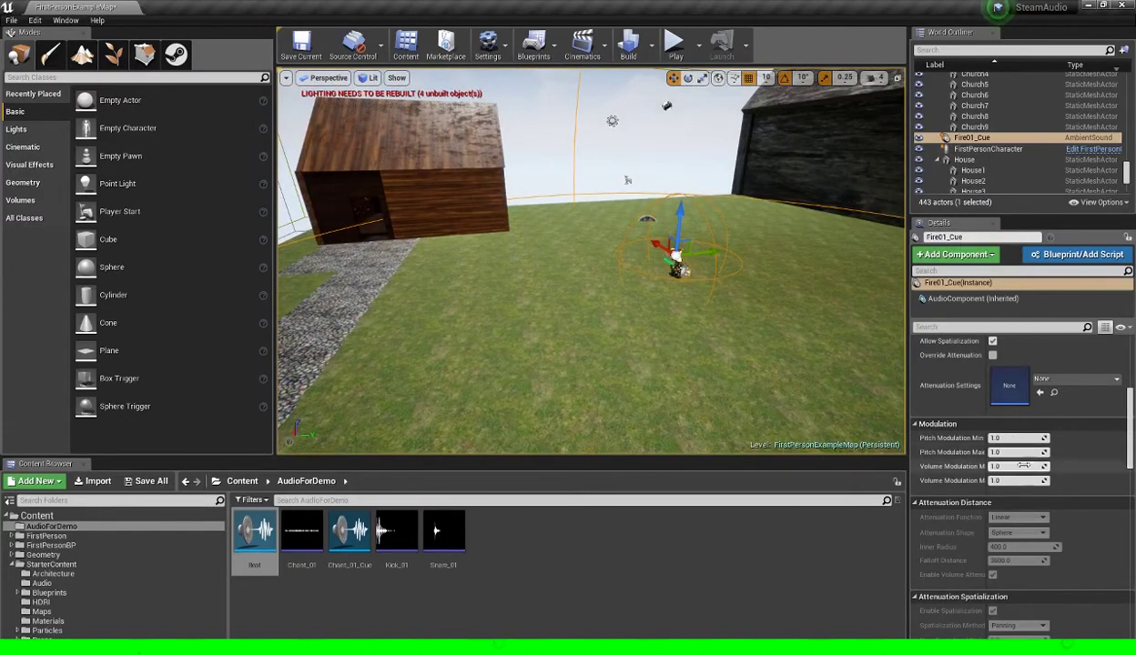
scroll(1014, 440, "down", 8)
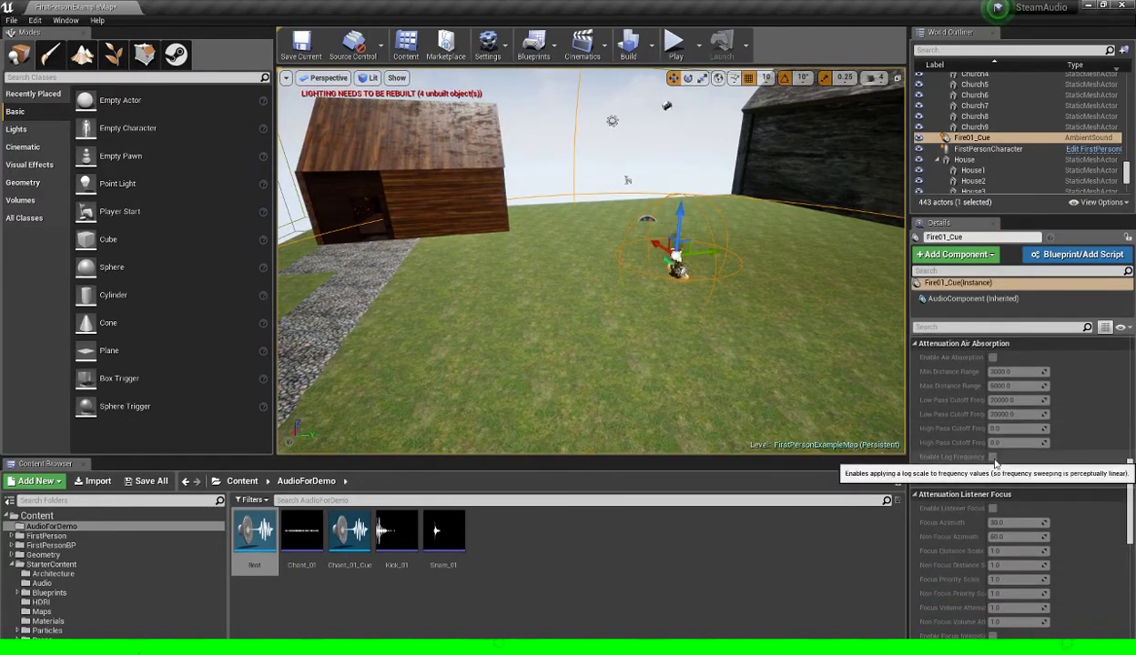
scroll(1014, 440, "up", 10)
scroll(1026, 376, "up", 3)
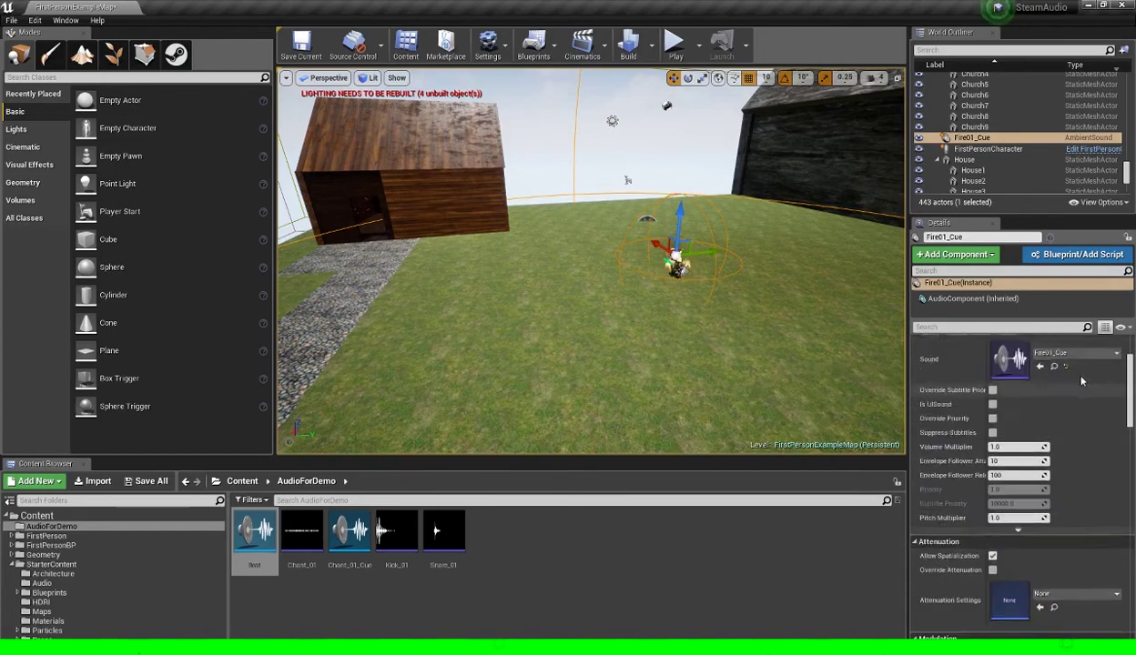
scroll(1001, 382, "down", 7)
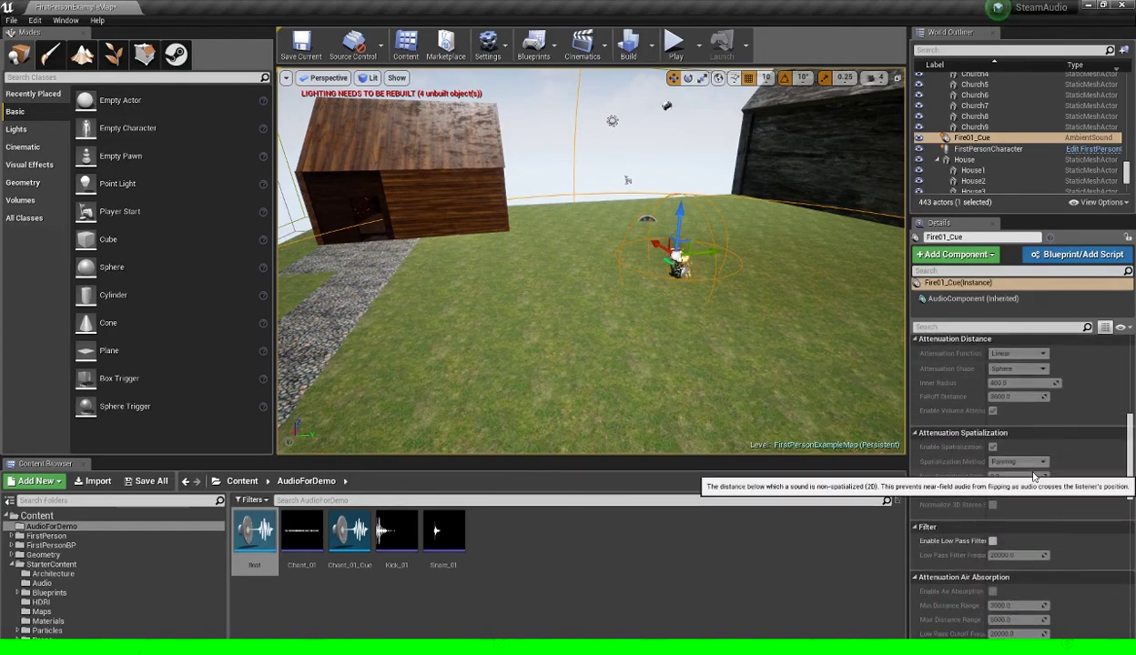
scroll(1092, 468, "up", 4)
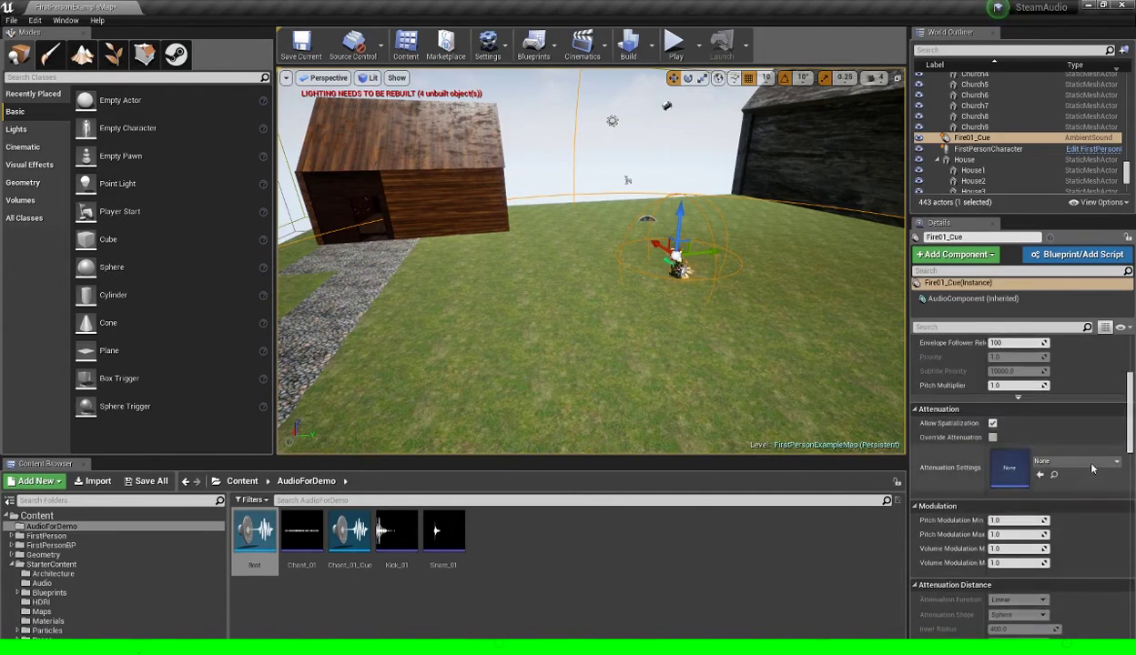
Turn on Override Attenuation for the Fire01_Cue sound and examine its spatialization method and attenuation plugin settings
left_click(992, 437)
scroll(1072, 448, "down", 5)
scroll(1070, 455, "up", 2)
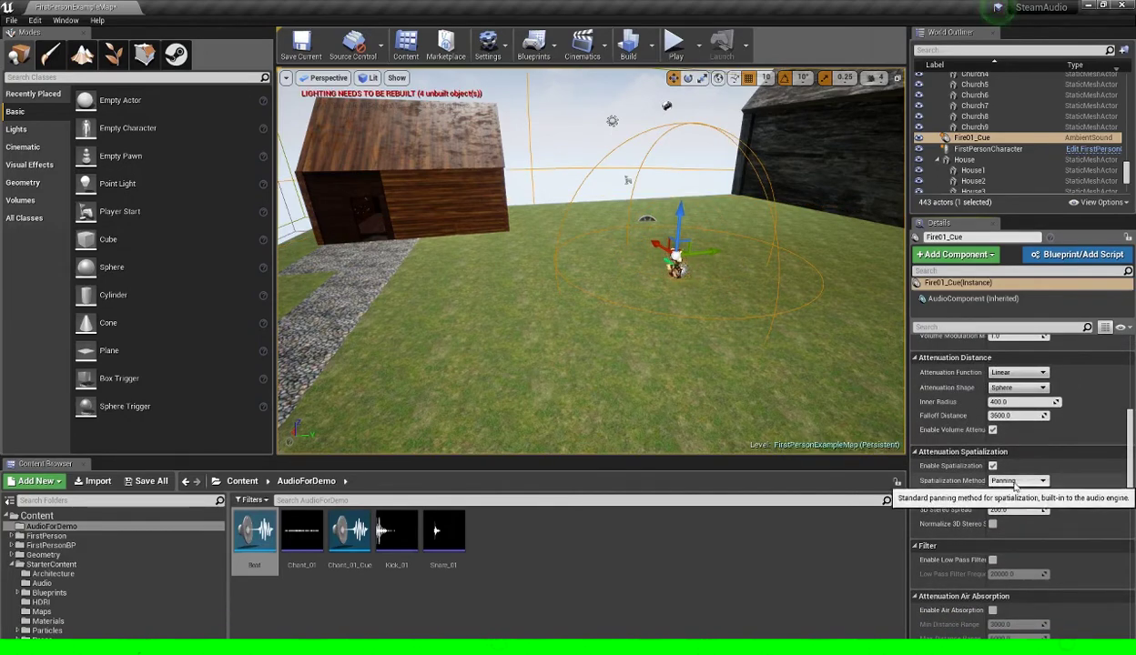
scroll(1011, 478, "down", 4)
scroll(1017, 476, "down", 8)
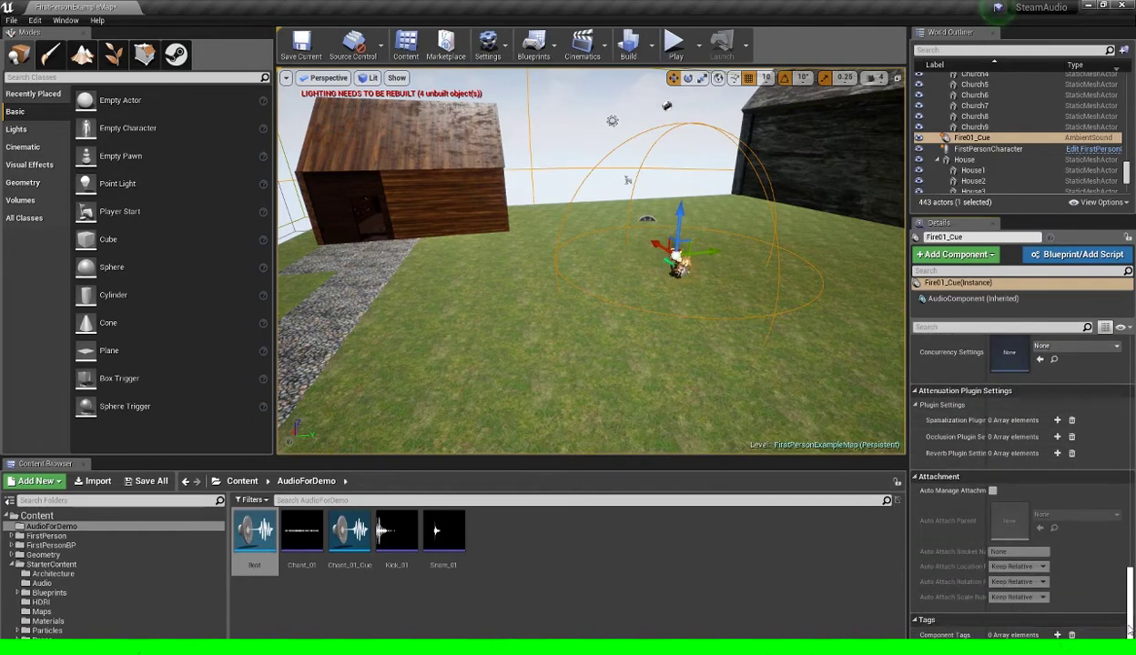
left_click_drag(1129, 602, 1129, 375)
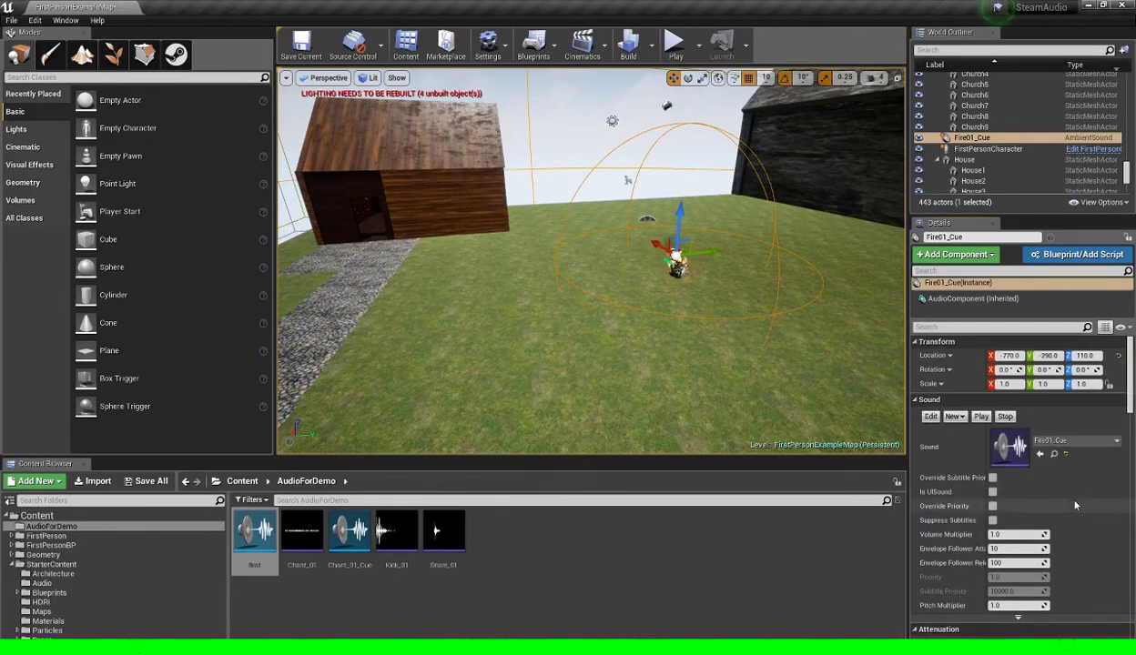
left_click(504, 552)
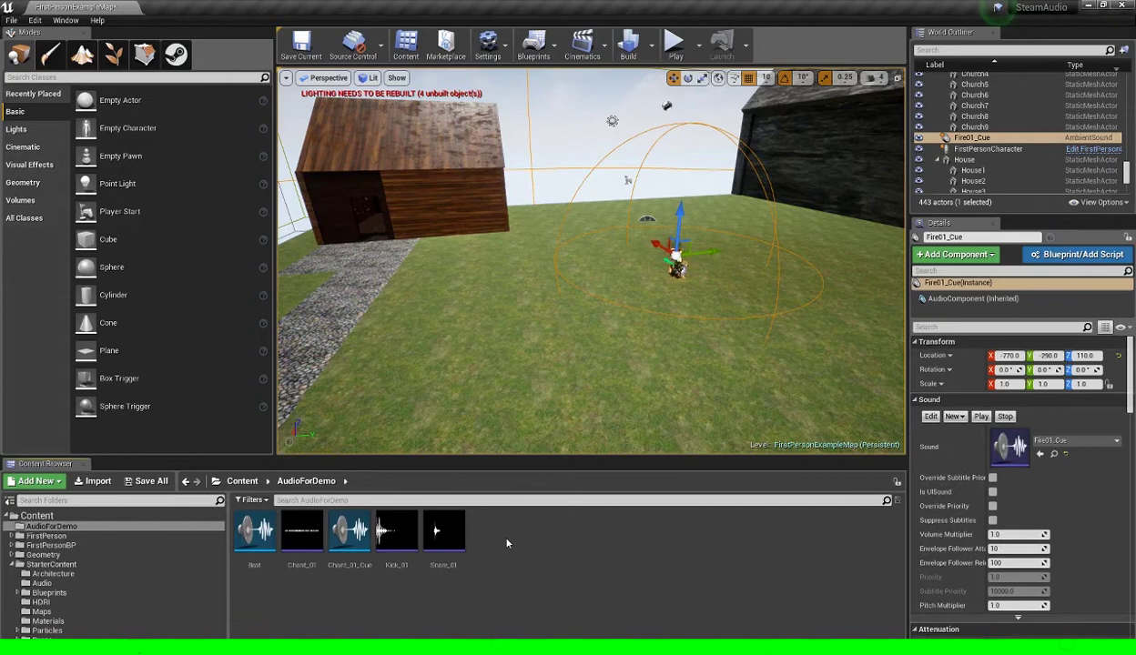
right_click(507, 540)
left_click(526, 565)
Create a Sound Attenuation asset named SteamAudioAttenuation in the Content folder as the attenuation settings of the Fire01_Cue sound
right_click_drag(716, 294, 737, 250)
scroll(1061, 500, "down", 3)
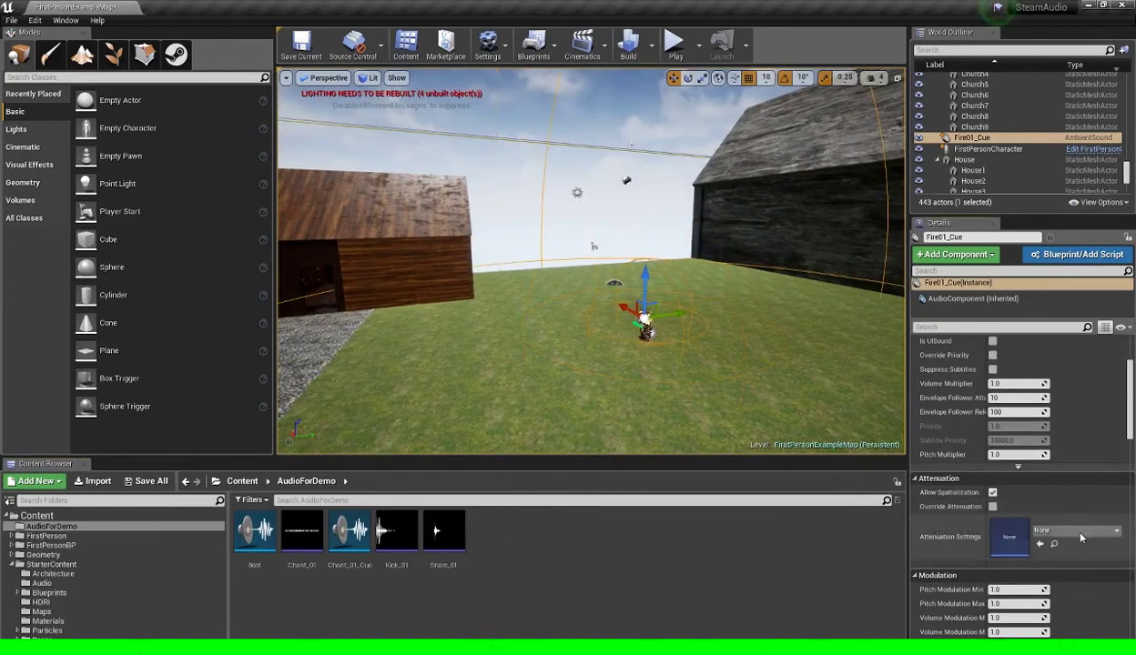
left_click(1060, 534)
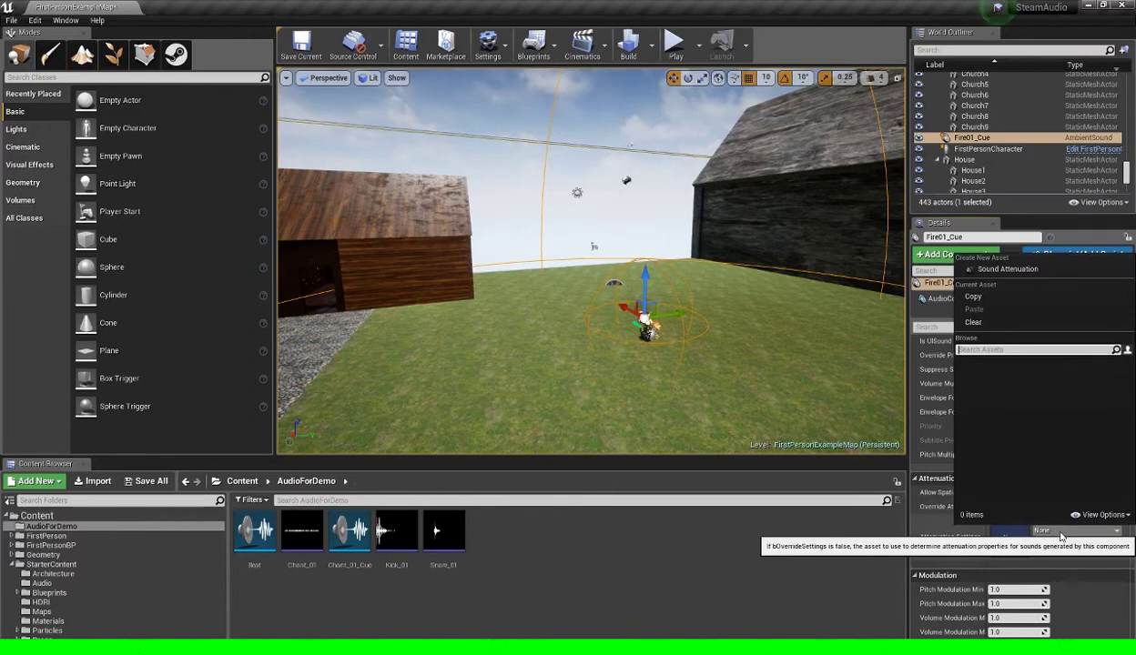
left_click(1050, 271)
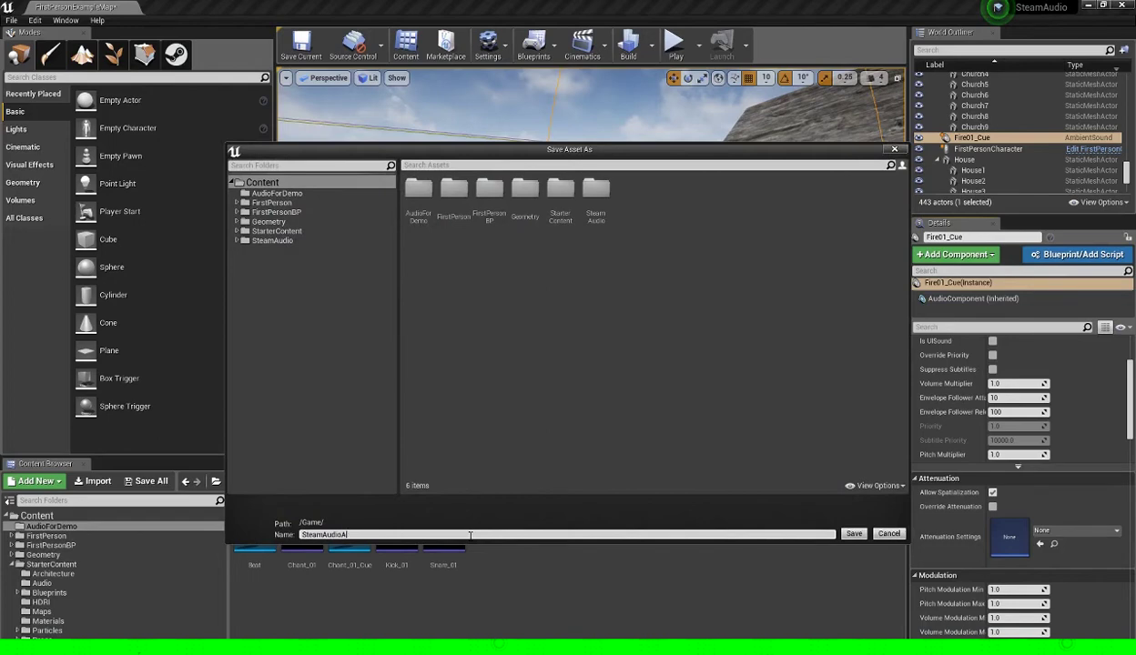
type("SteamAudioAttenuation")
key("Return")
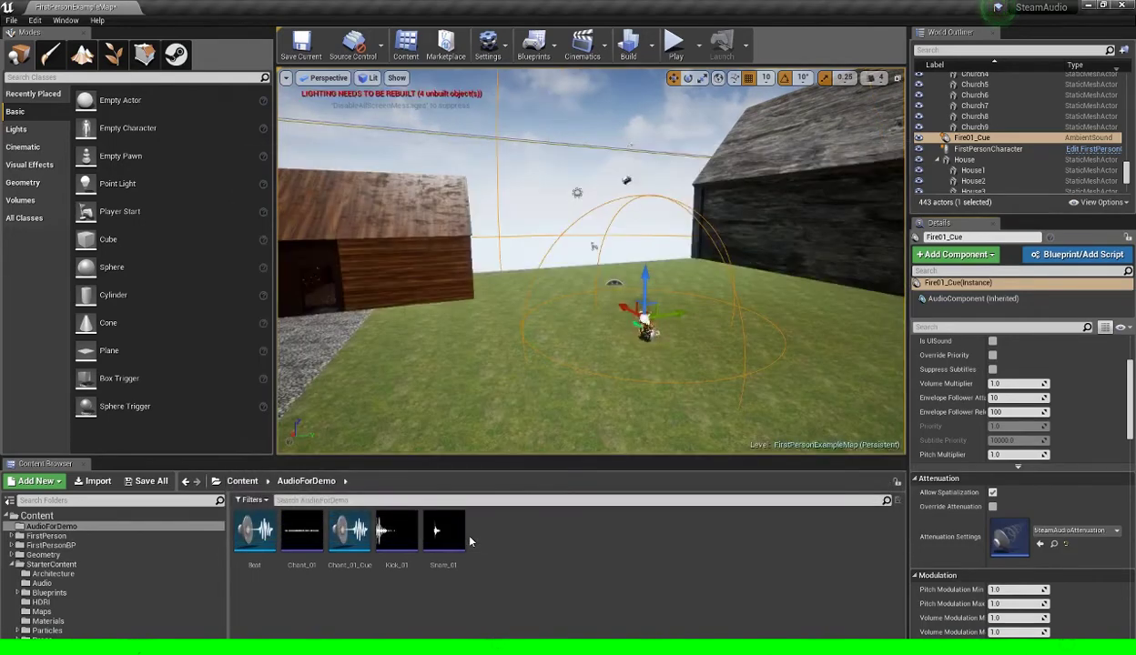
Open the SteamAudioAttenuation asset from the Content folder and set its Spatialization Method to Binaural
left_click(1053, 544)
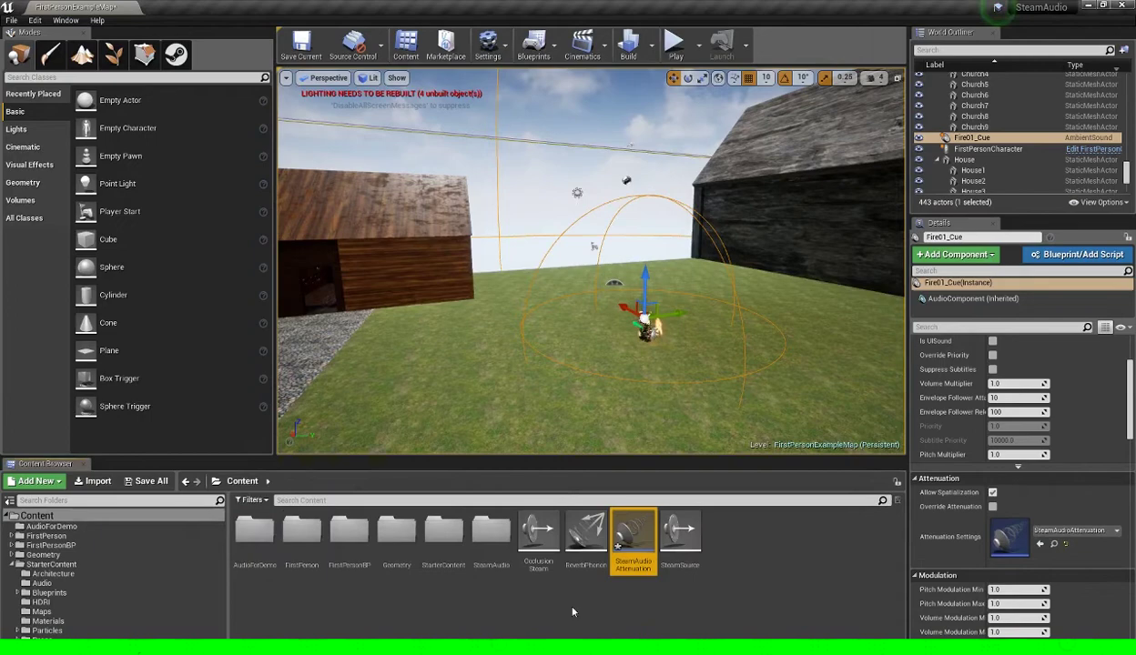
double_click(633, 541)
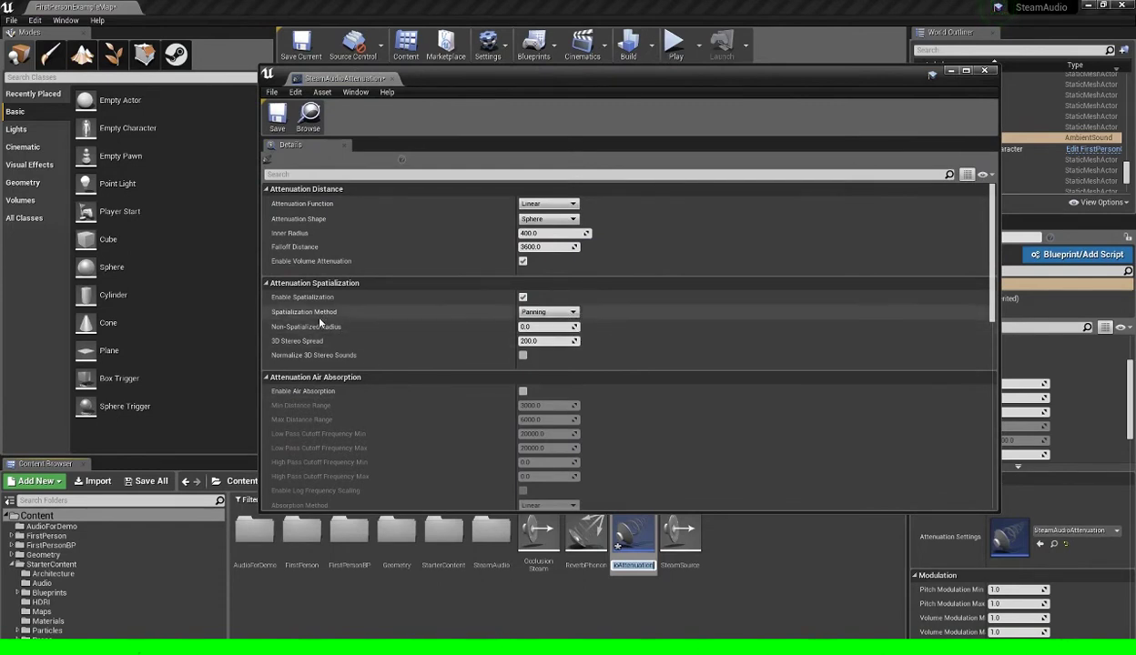
left_click(555, 312)
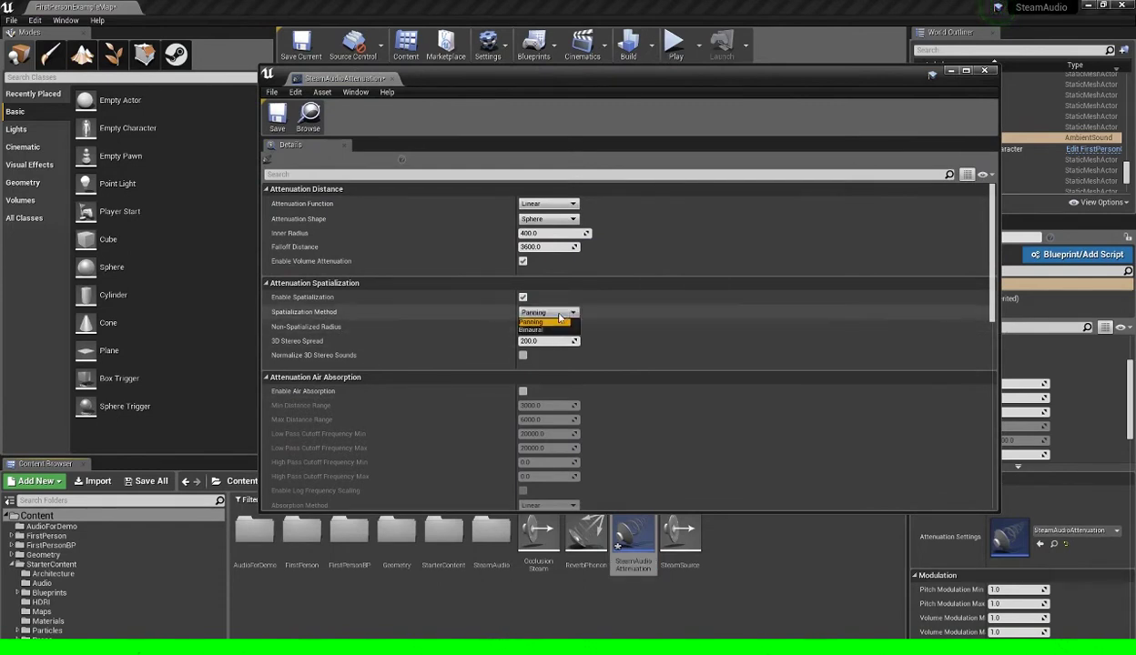
left_click(557, 330)
Add a Spatialization Plugin Settings element to the attenuation asset, using a new Phonon Spatialization Source Settings asset named SteamAudioDemo in the Content folder
scroll(539, 308, "down", 4)
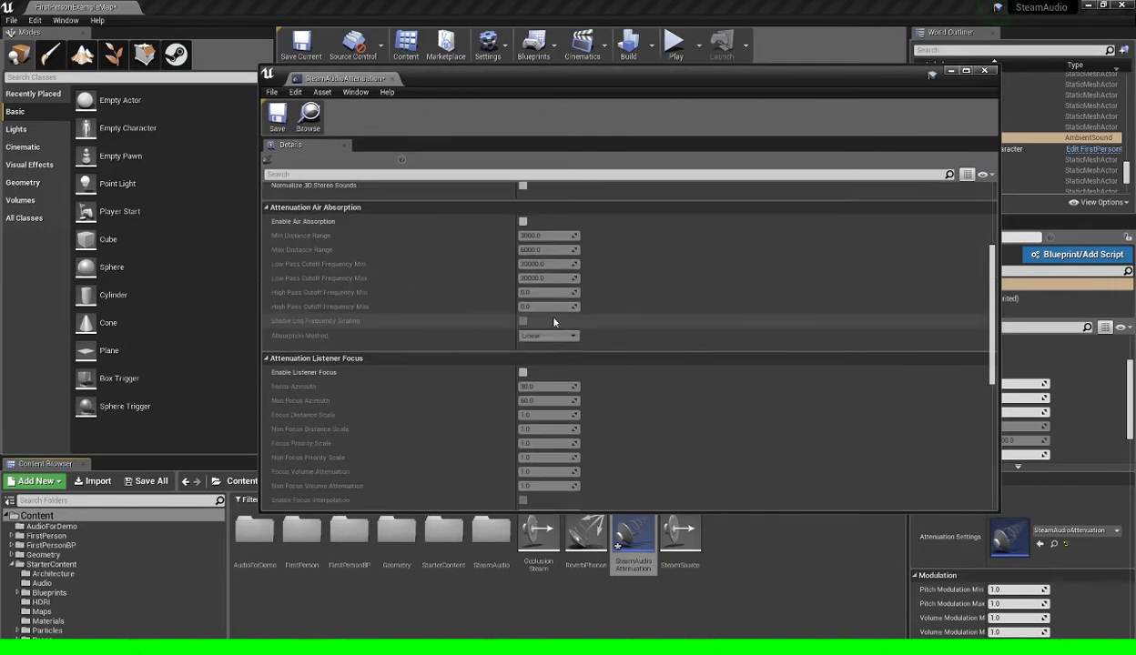
scroll(464, 312, "up", 3)
scroll(730, 308, "down", 10)
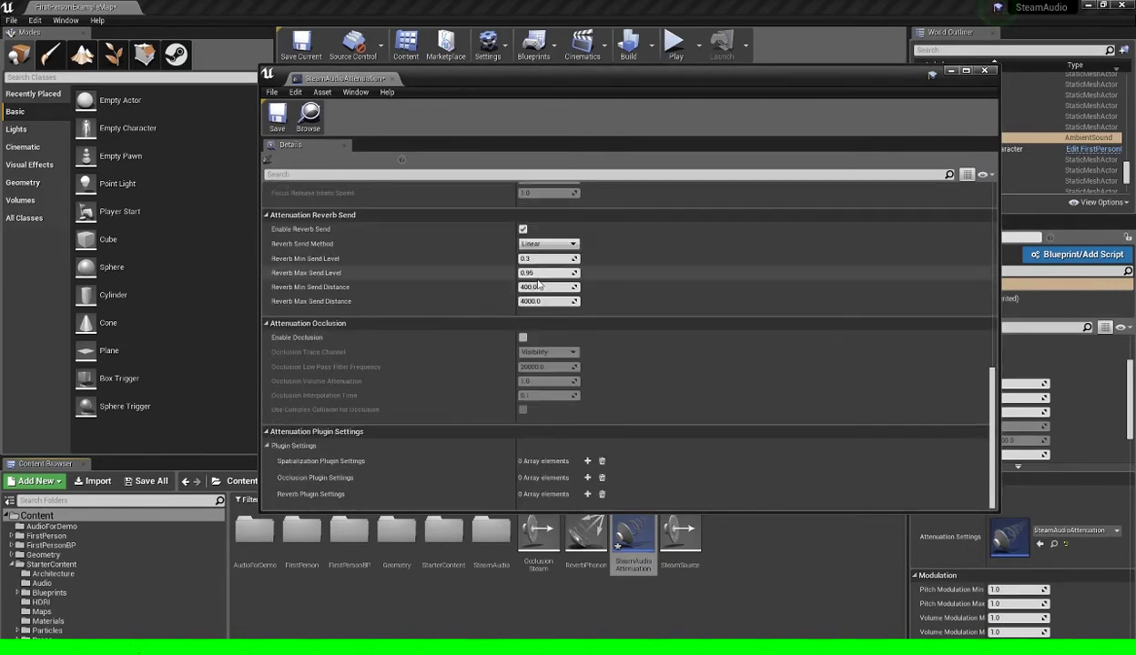
left_click(587, 461)
left_click(628, 441)
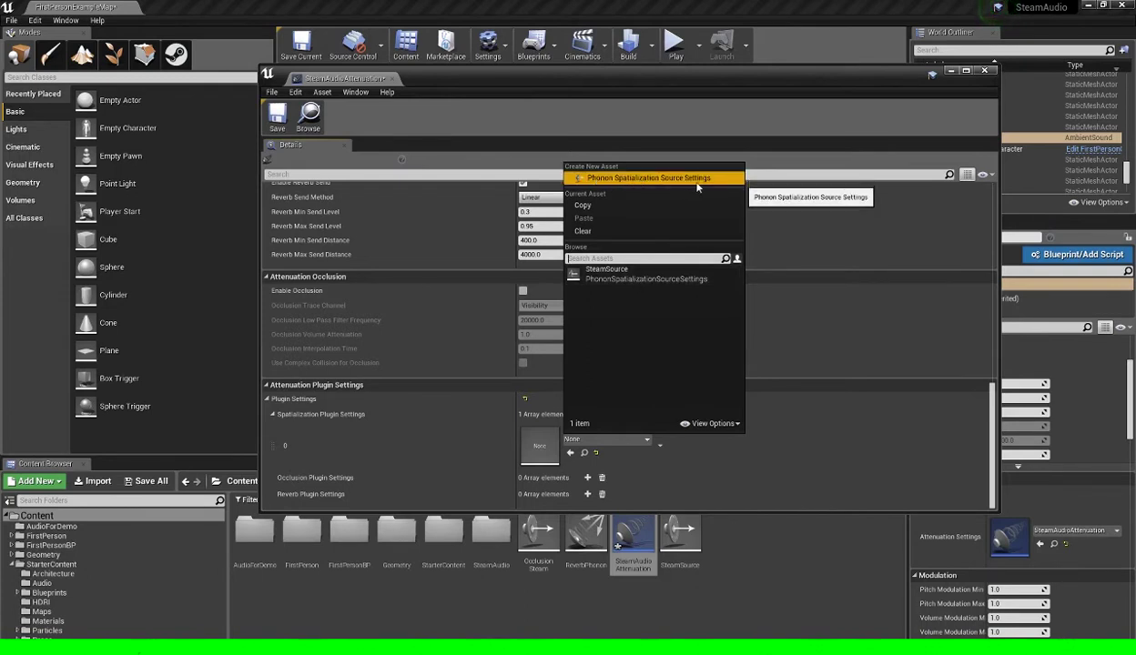
left_click(591, 179)
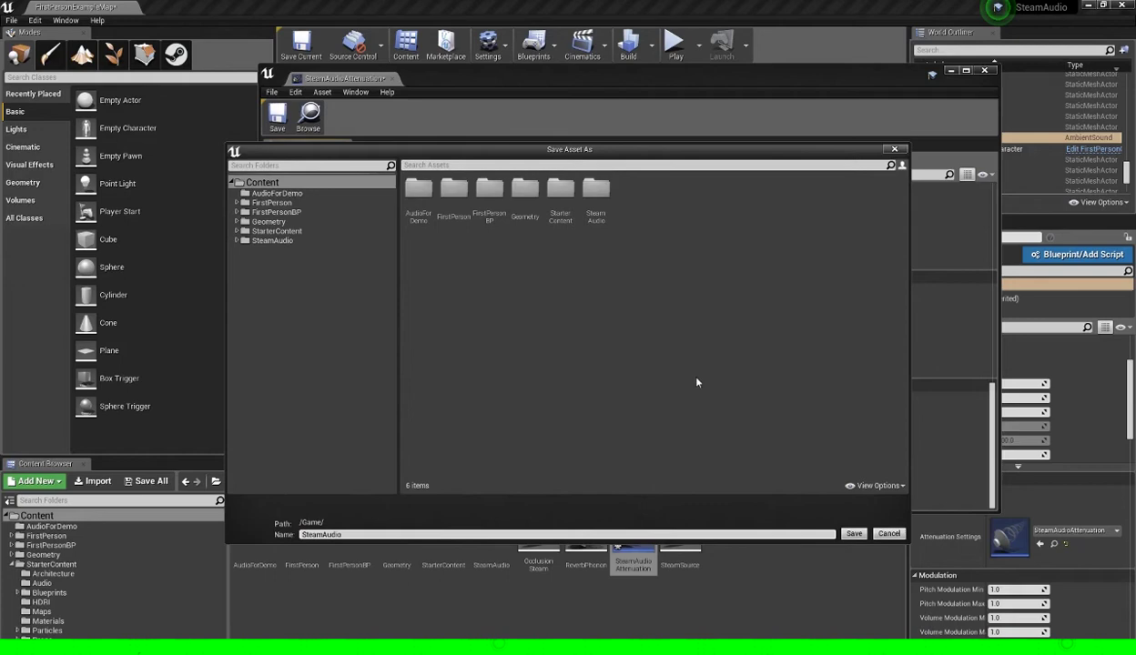
type("SteamAudioDemo")
key("Return")
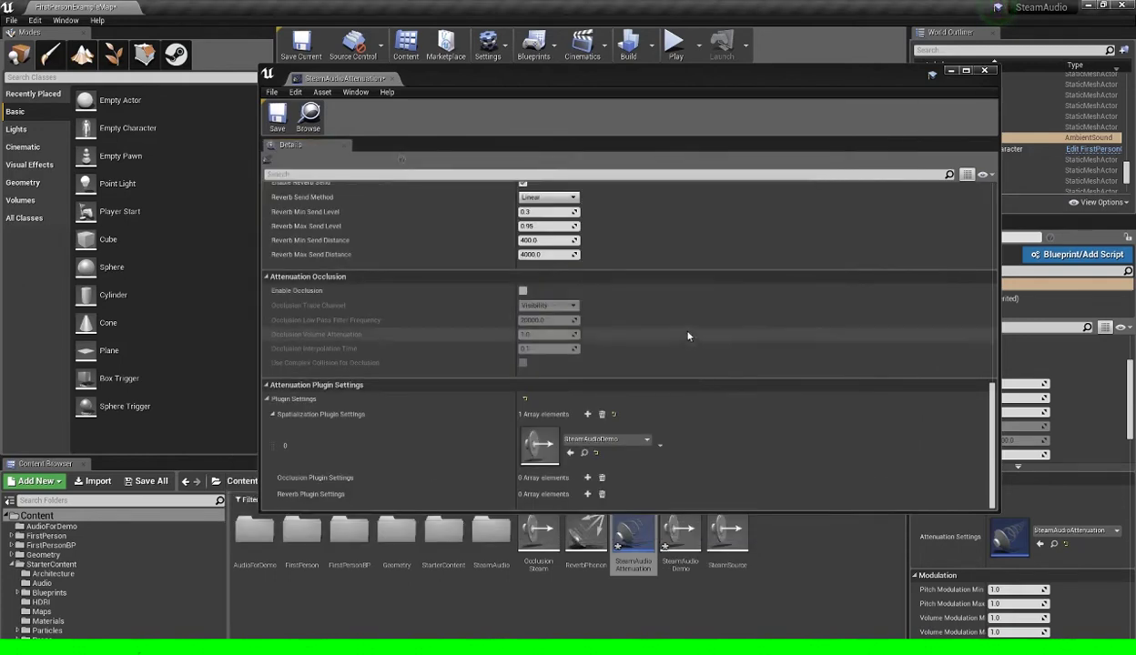
left_click(985, 71)
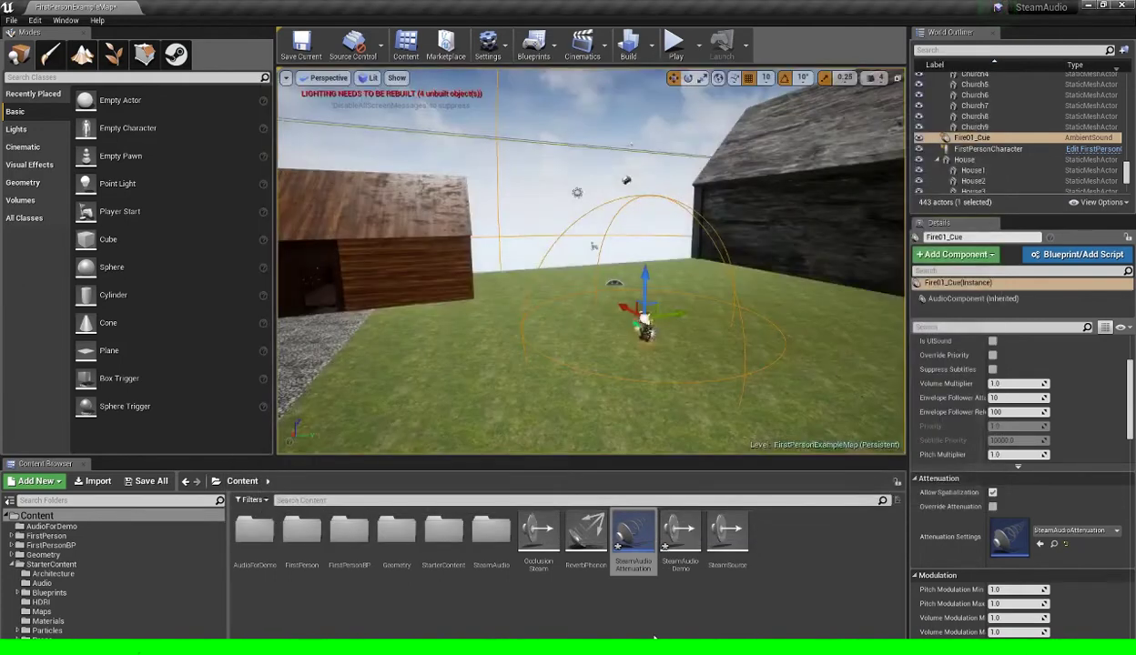
Set the HRTF Interpolation Method of the SteamAudioDemo asset to Bilinear and save the asset
double_click(684, 569)
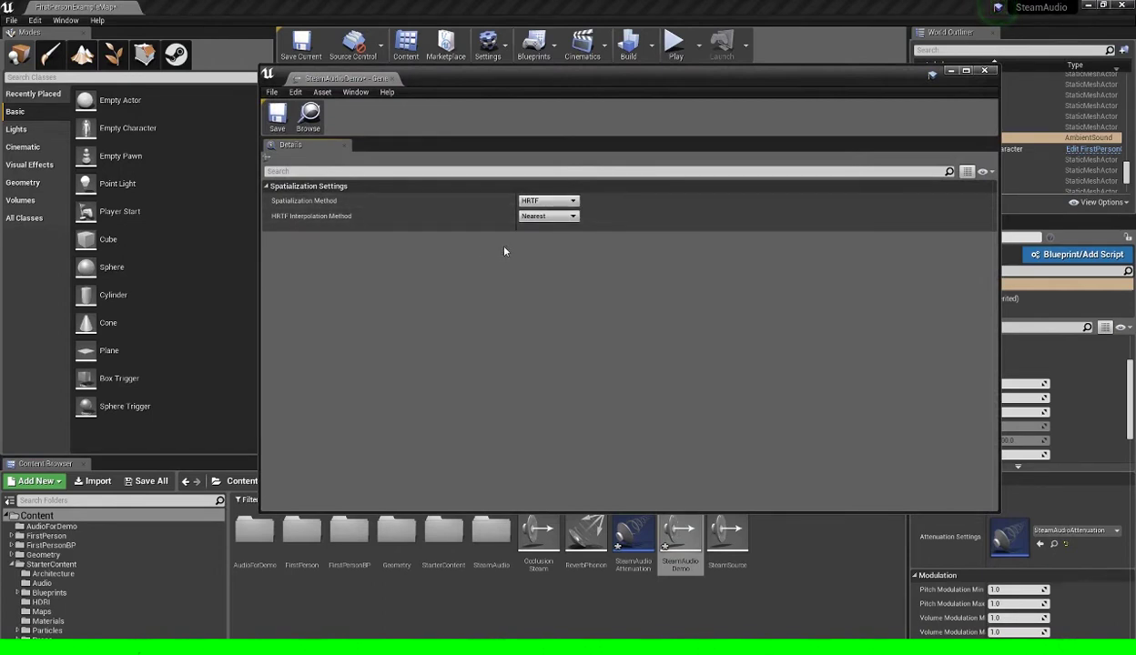
left_click(570, 218)
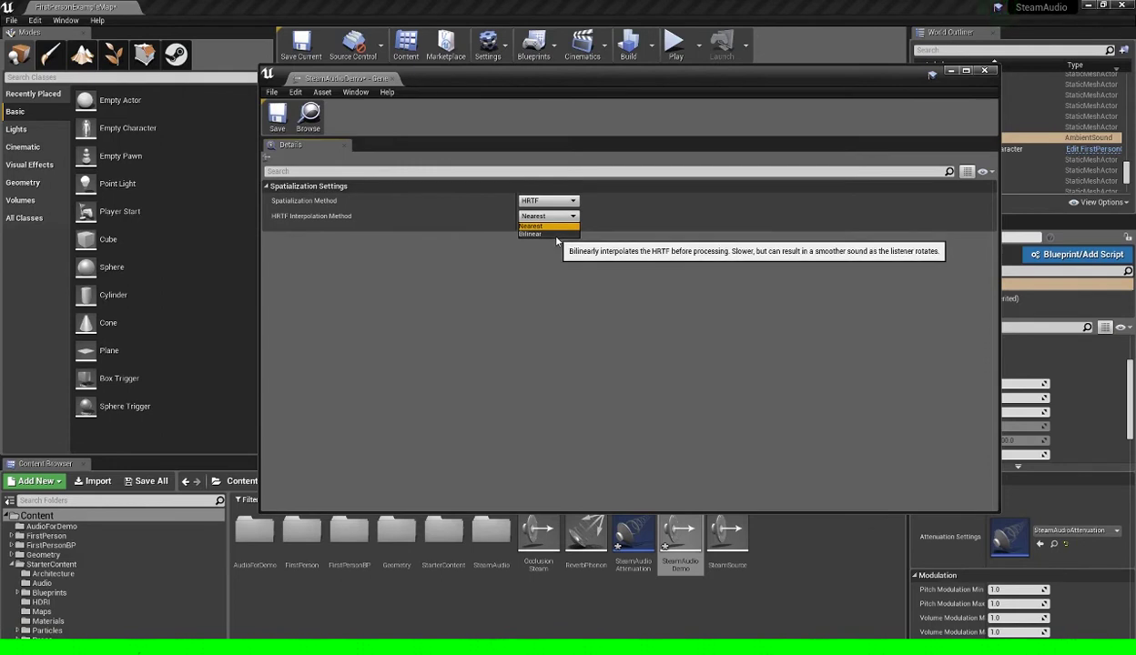
left_click(542, 234)
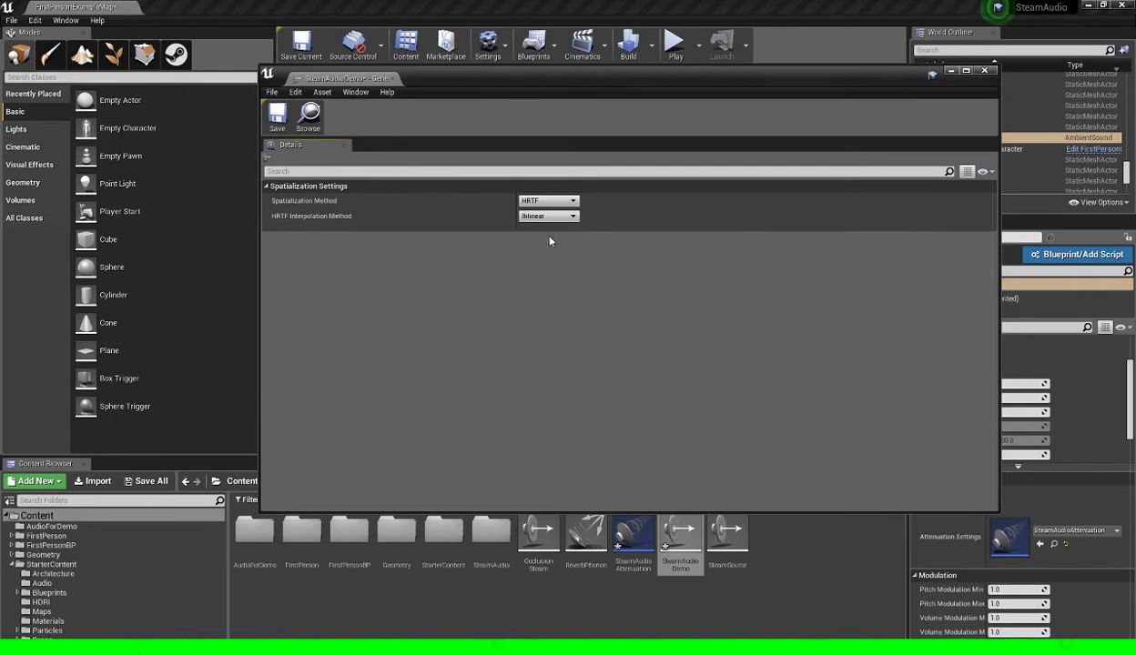
left_click(287, 119)
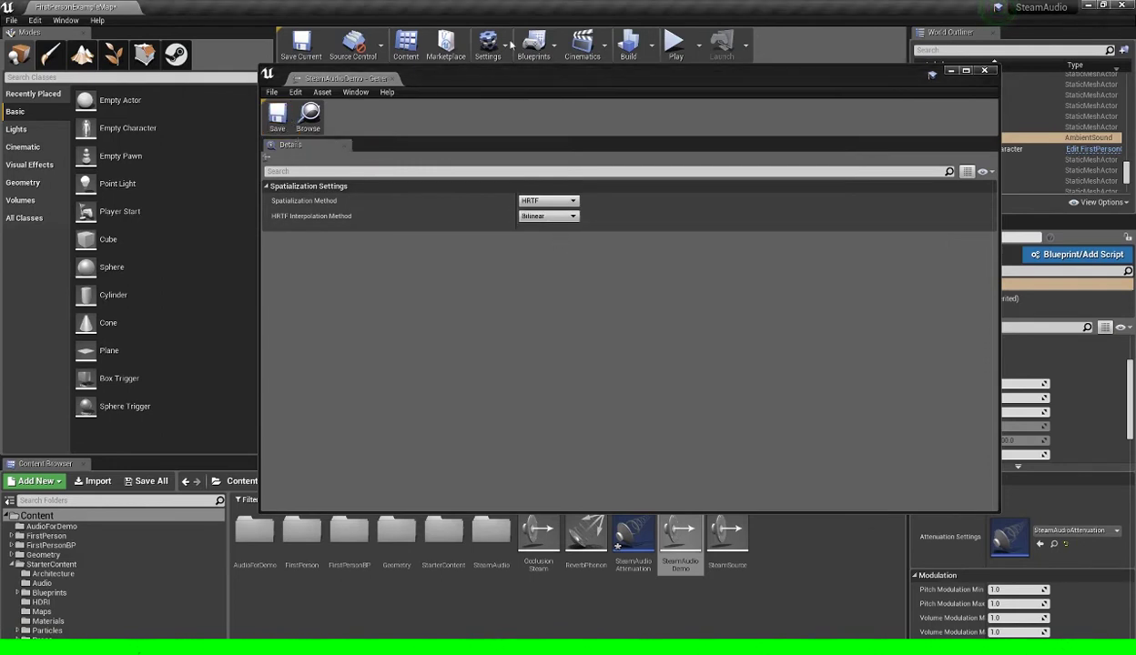
left_click(985, 71)
Review the settings of the SteamAudioAttenuation asset and save it
double_click(633, 537)
scroll(599, 241, "down", 5)
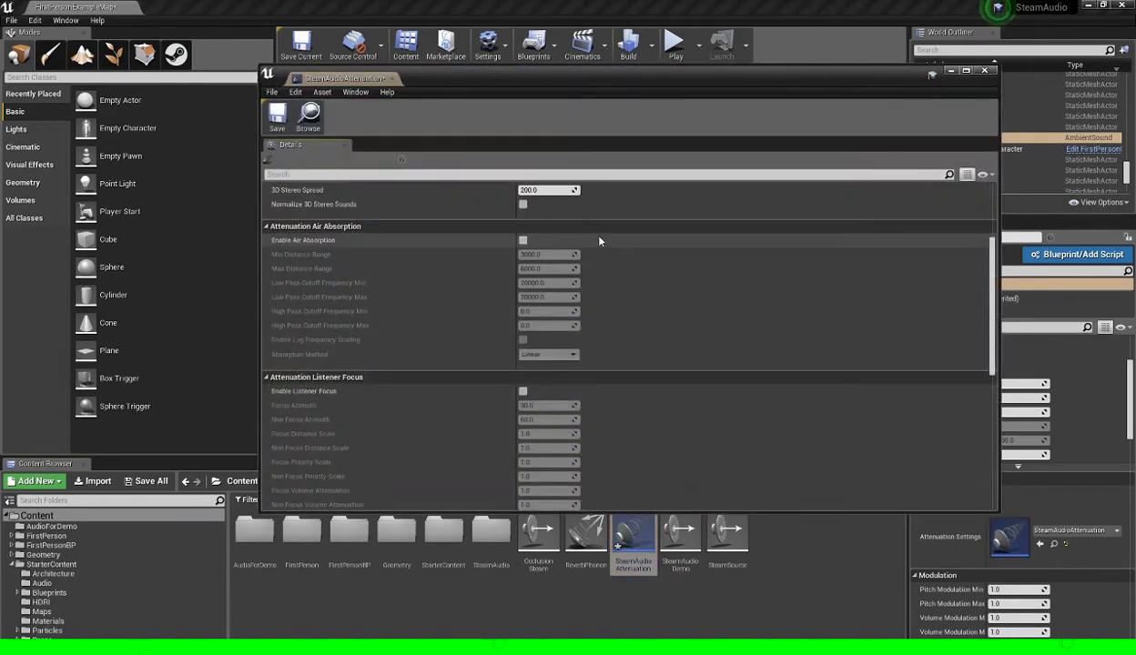
scroll(599, 241, "down", 8)
scroll(650, 428, "up", 4)
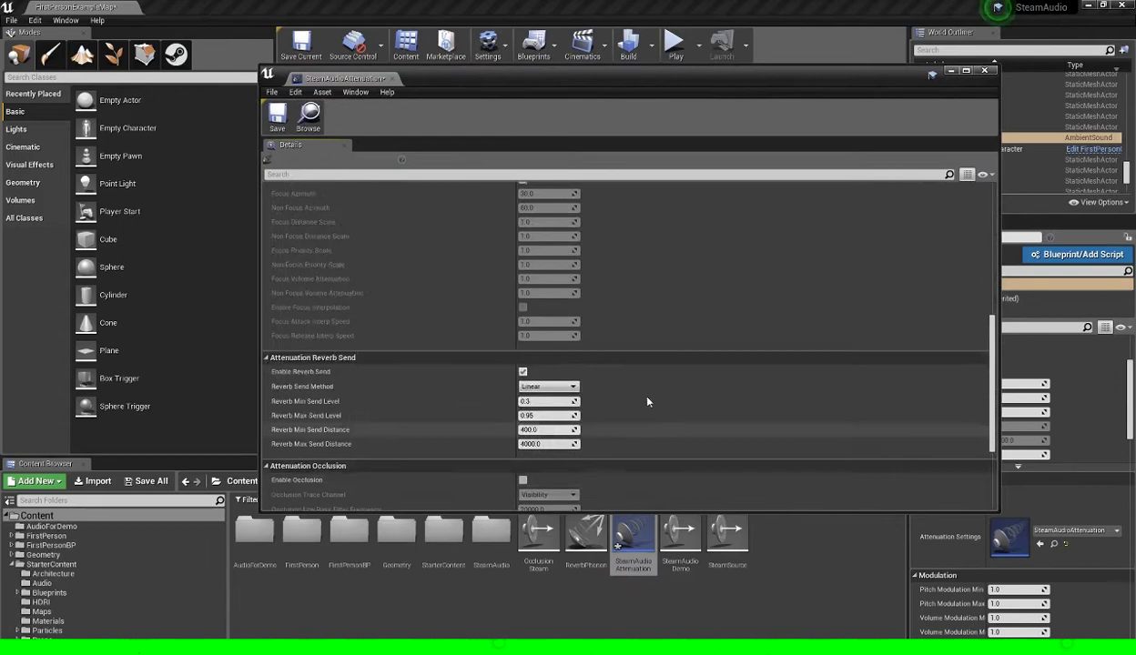
scroll(647, 401, "up", 4)
left_click(277, 115)
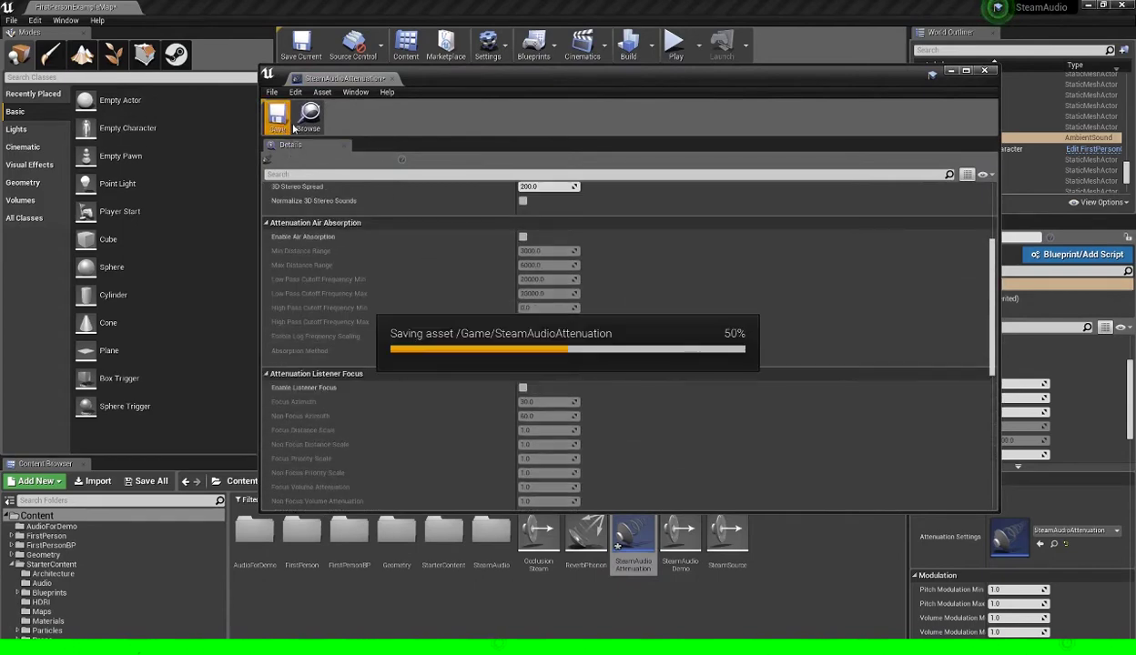
left_click(985, 71)
Assign SteamAudioAttenuation as the attenuation settings of the Beat sound in the wooden house
key("f")
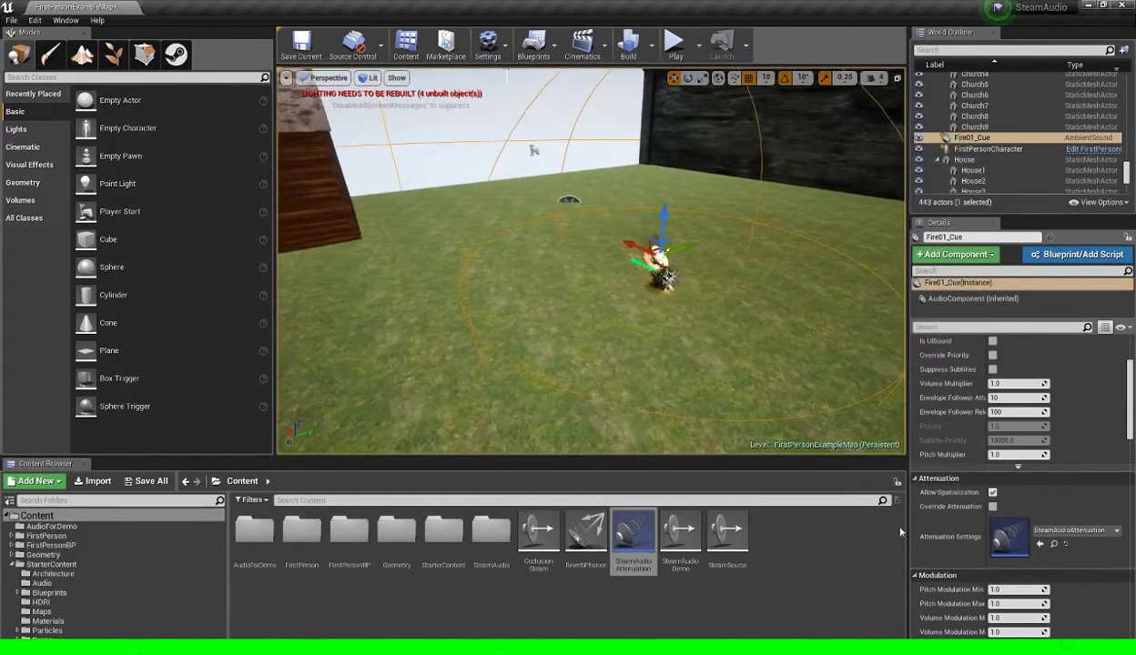
left_click(1074, 531)
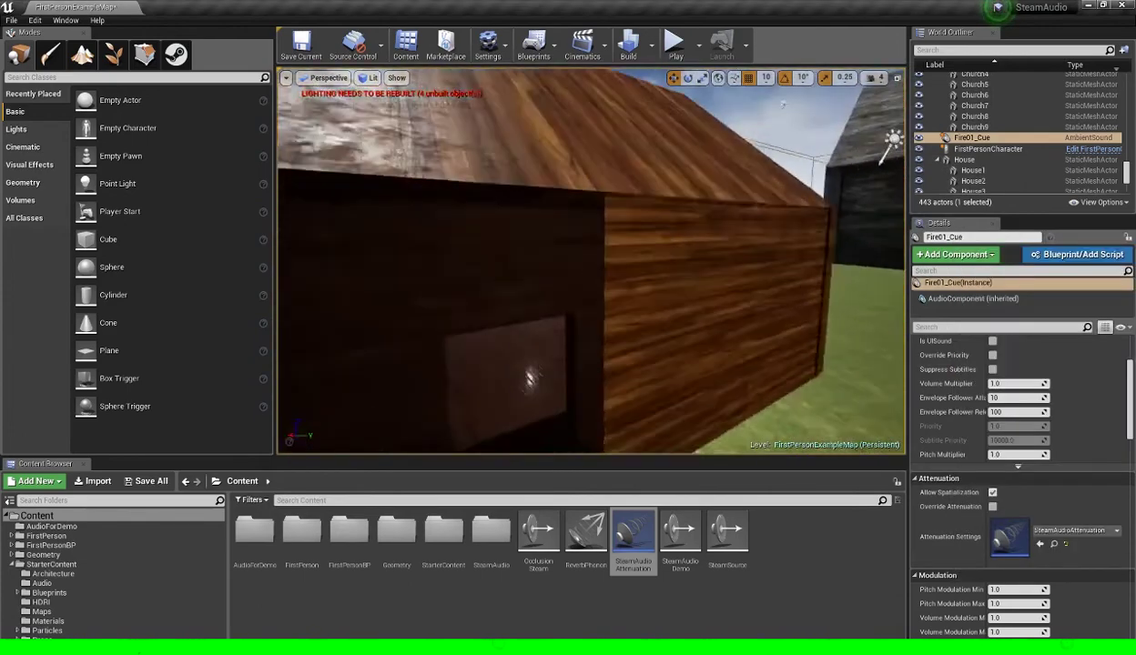
left_click(701, 255)
left_click(1056, 532)
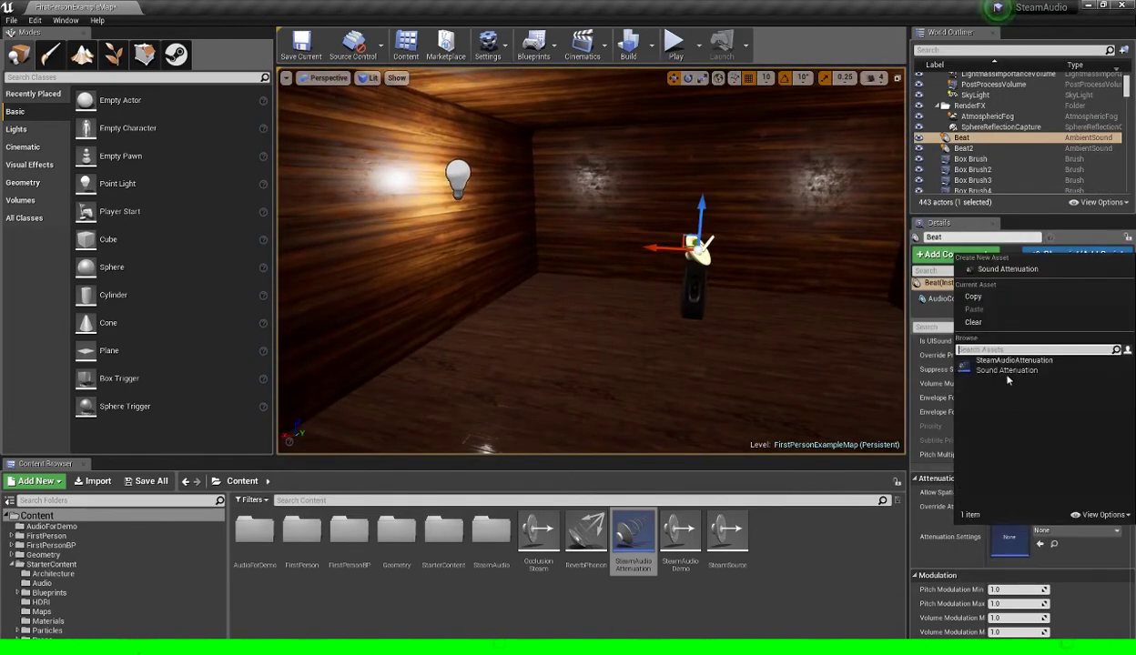
left_click(1010, 362)
Assign SteamAudioAttenuation as the attenuation settings of the Beat2 sound in the stone building
right_click_drag(815, 255, 856, 196)
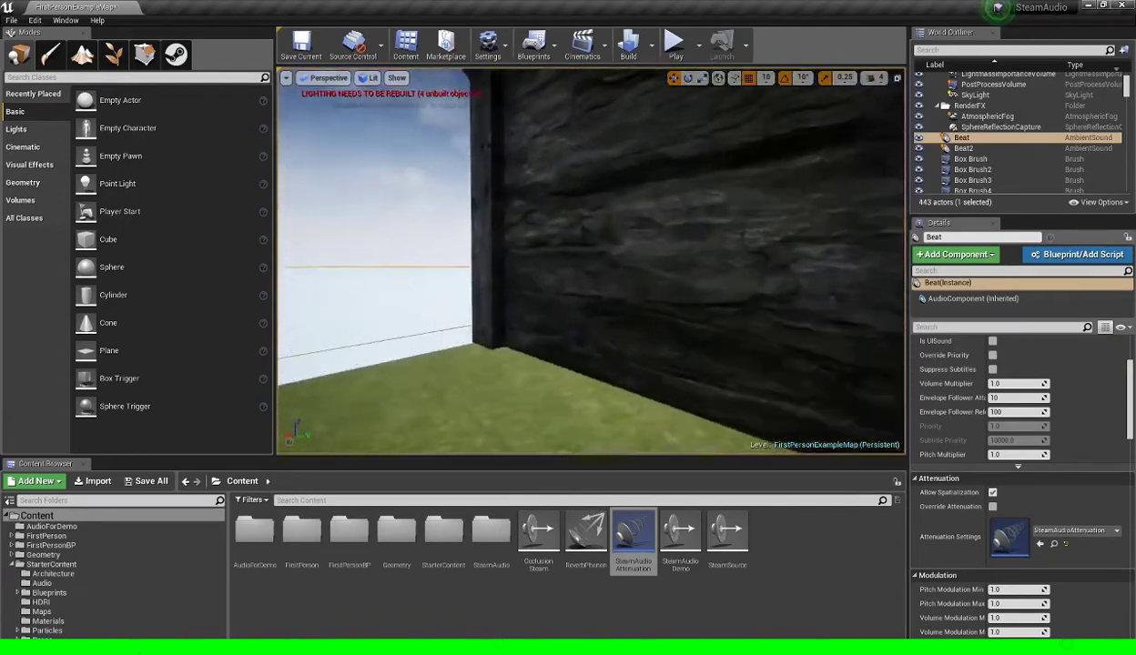
left_click(552, 299)
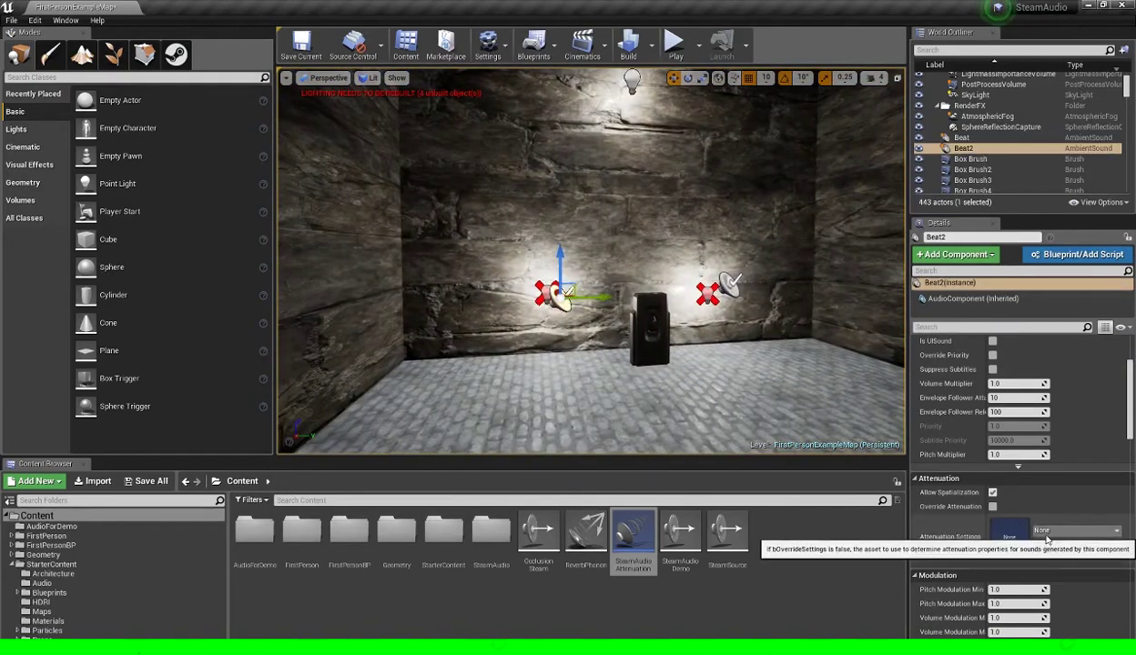
left_click(1074, 530)
left_click(1002, 357)
Assign SteamAudioAttenuation as the attenuation settings of the Chant_01_Cue sound in the stone building
left_click(724, 290)
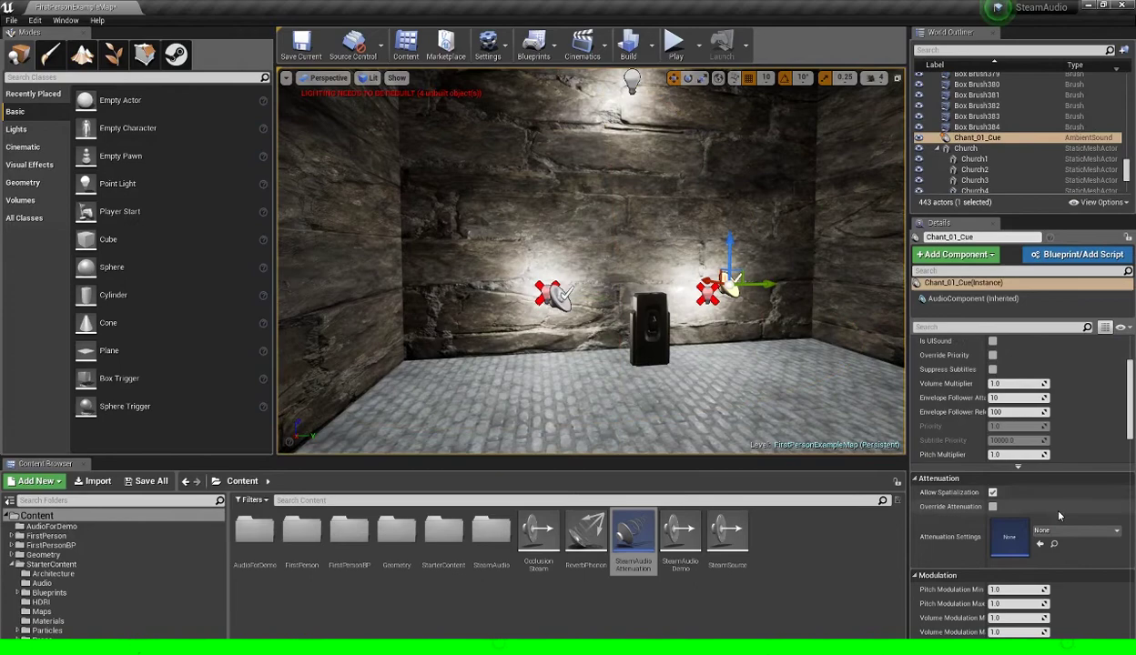
left_click(1074, 531)
left_click(1056, 369)
Examine the Chant_01_Cue sound's attenuation range and detailed attenuation settings, and inspect the wooden house's interior
key("s")
mouse_move(549, 343)
right_mouse_down()
mouse_move(524, 360)
mouse_move(563, 360)
mouse_move(552, 344)
right_mouse_up()
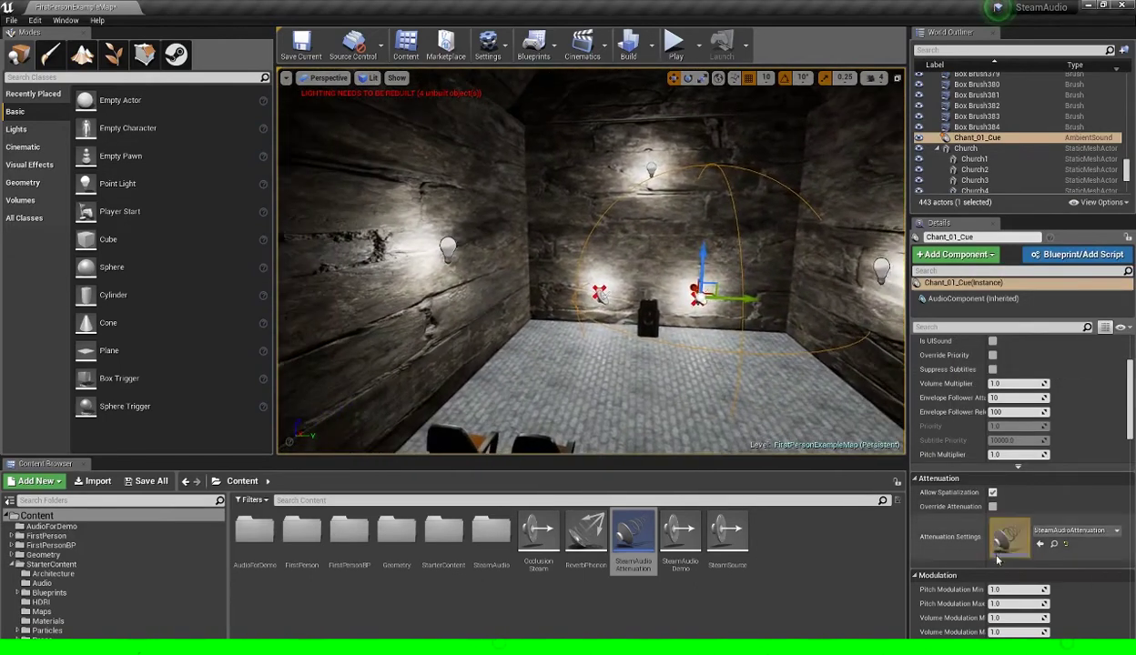
scroll(1032, 505, "down", 5)
scroll(1031, 505, "down", 5)
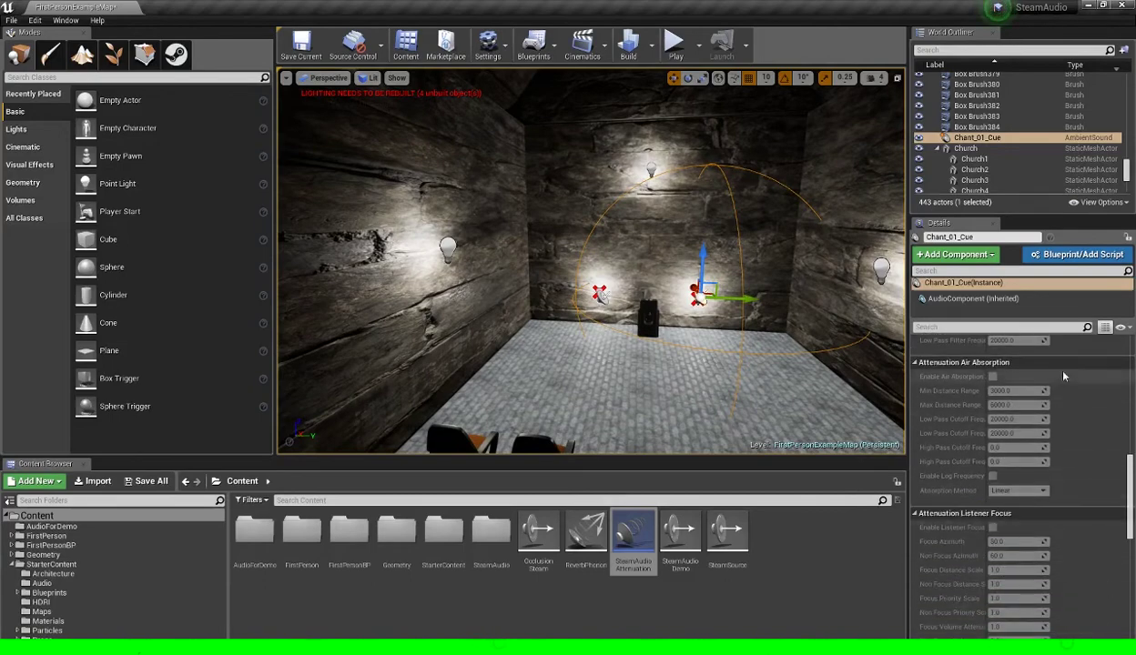
scroll(1001, 527, "down", 5)
right_click_drag(637, 301, 364, 301)
key("w")
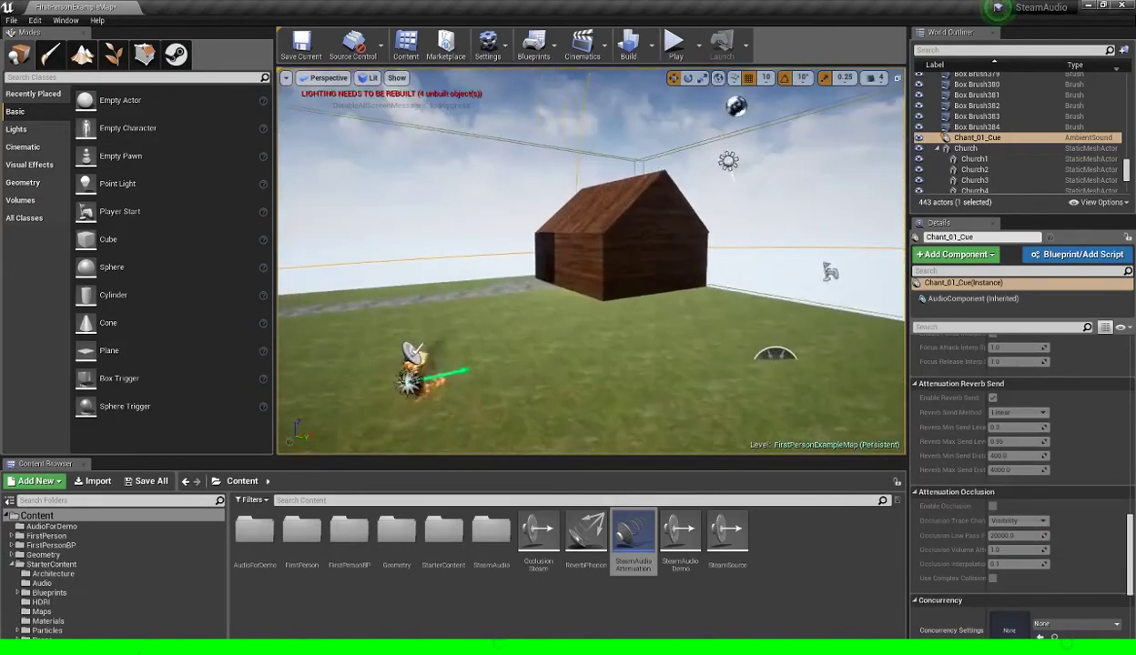
key("s")
right_click_drag(591, 264, 679, 305)
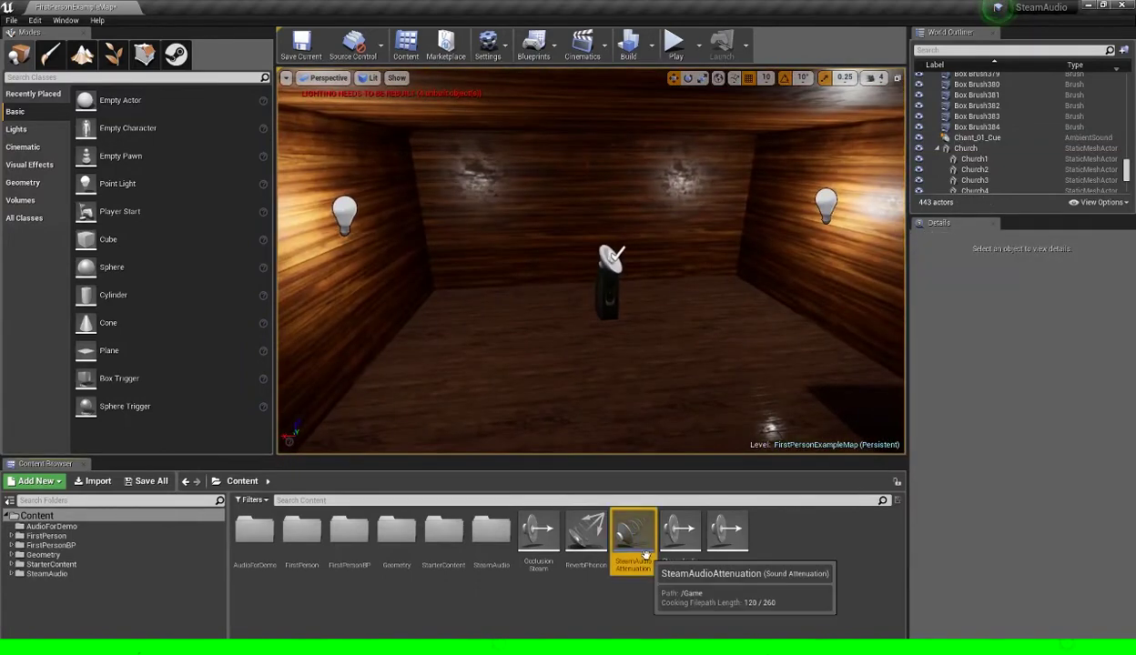
Set the Falloff Distance of the SteamAudioAttenuation asset to 1000
double_click(631, 533)
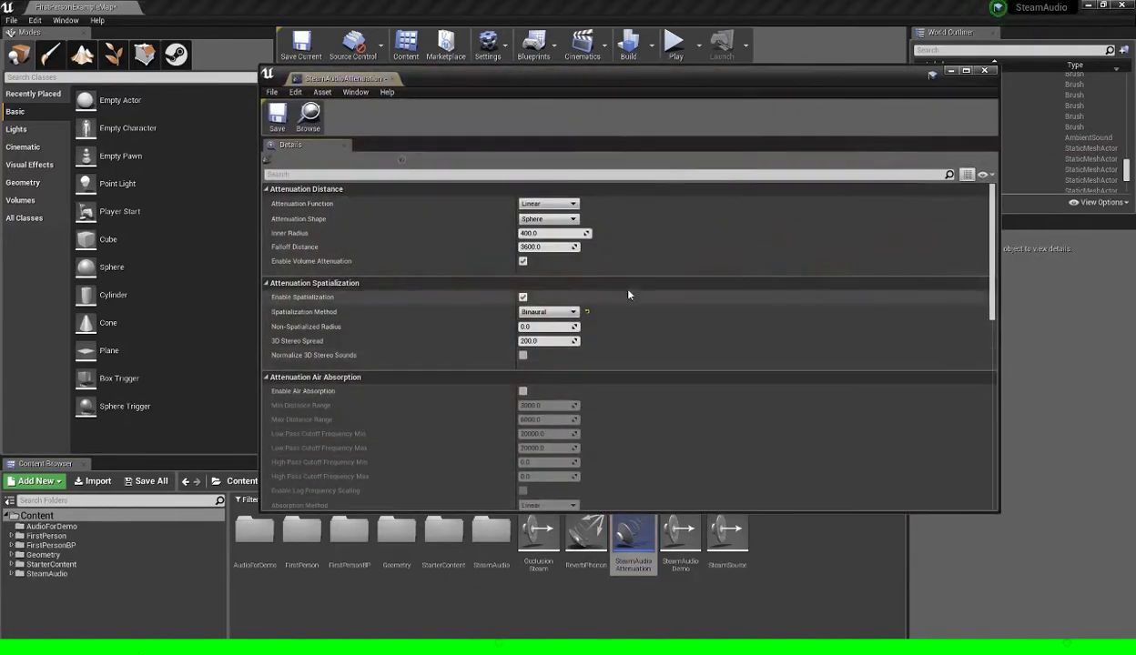
scroll(609, 277, "down", 1)
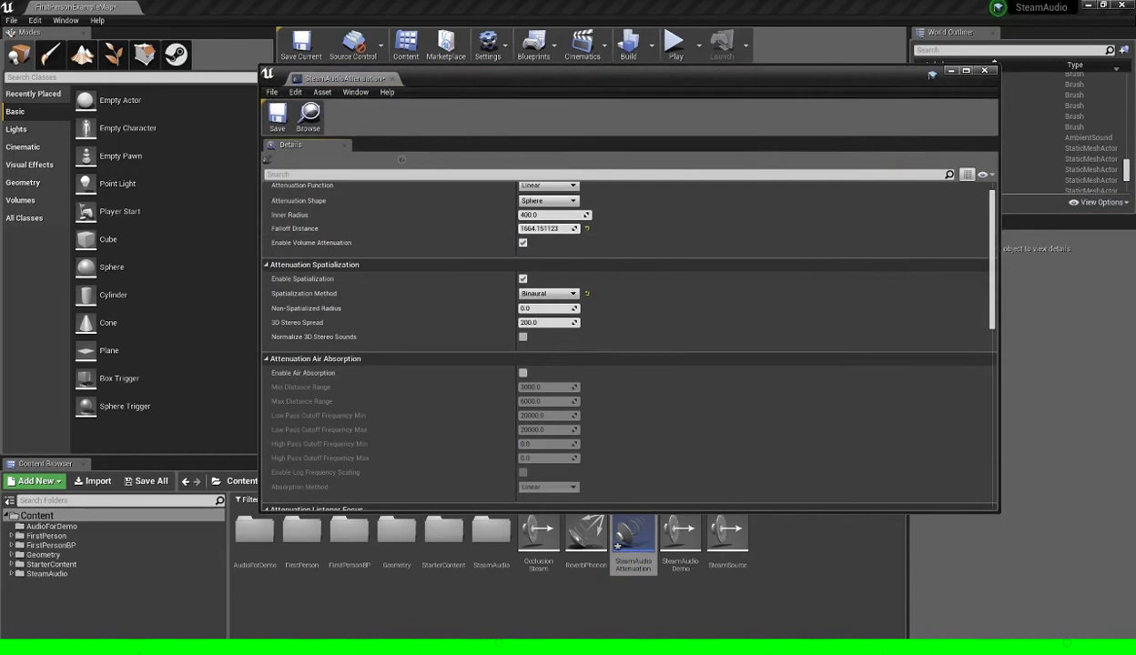
left_click(565, 228)
type("1000")
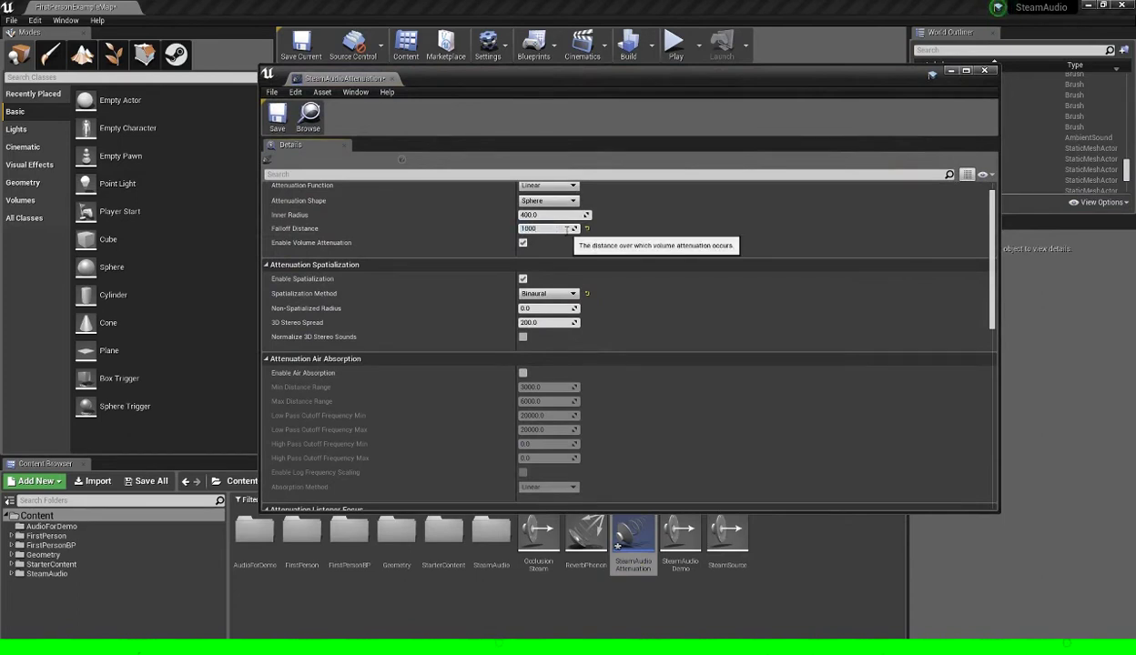
key("Return")
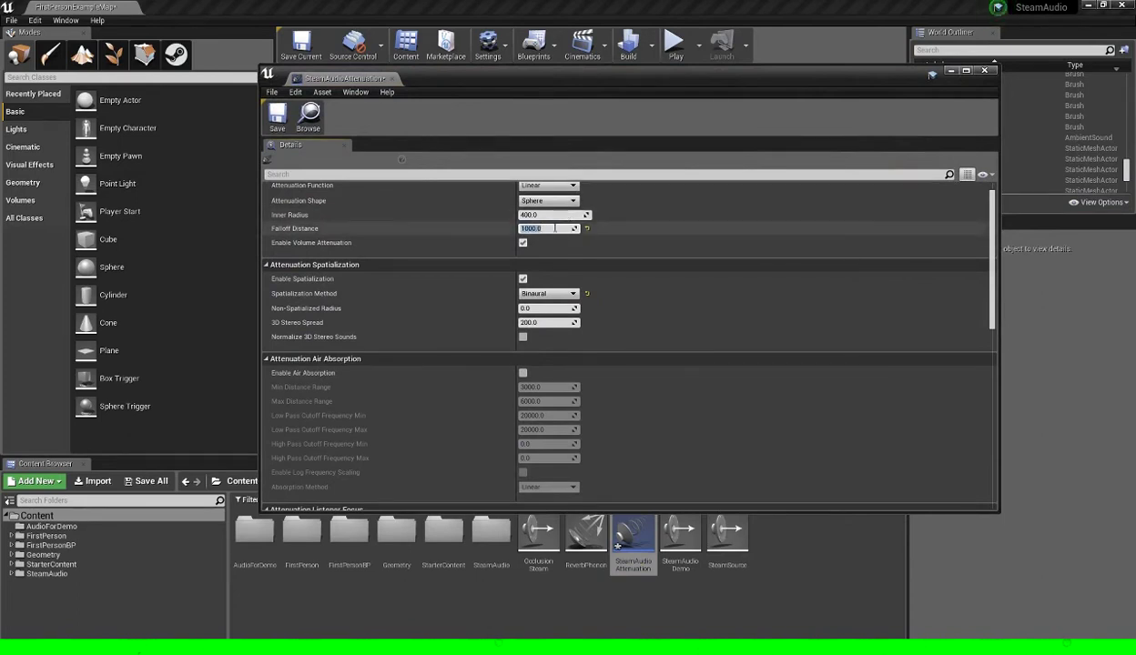
Set the Inner Radius of the SteamAudioAttenuation asset to 250 and save the asset
left_click_drag(557, 214, 533, 214)
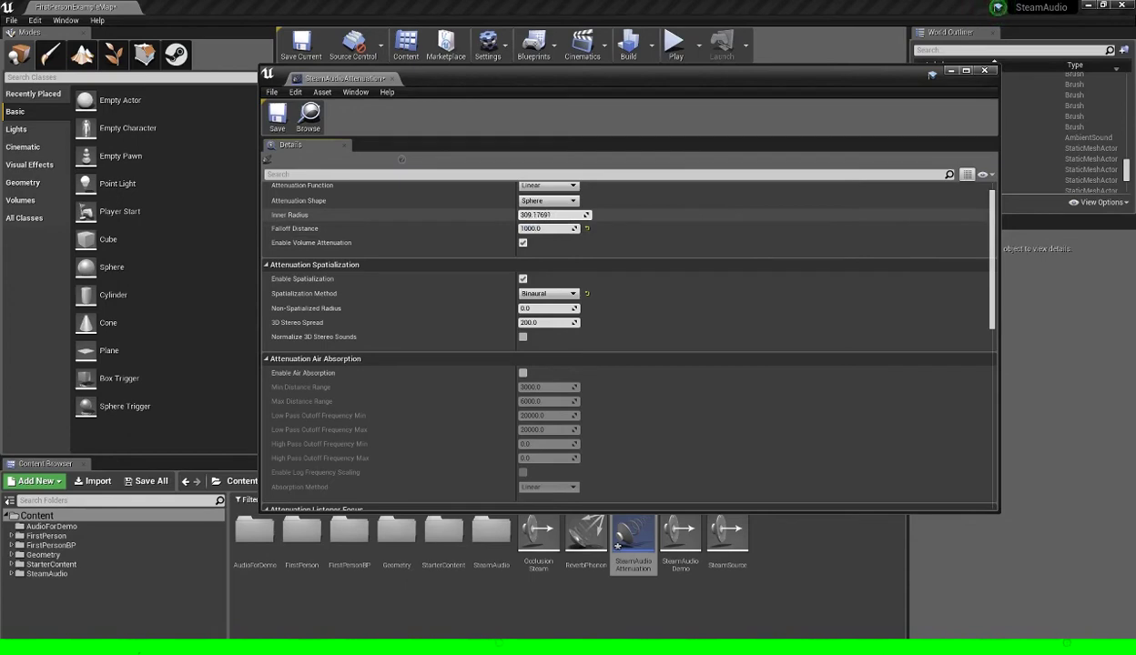
left_click(562, 215)
type("250")
key("Return")
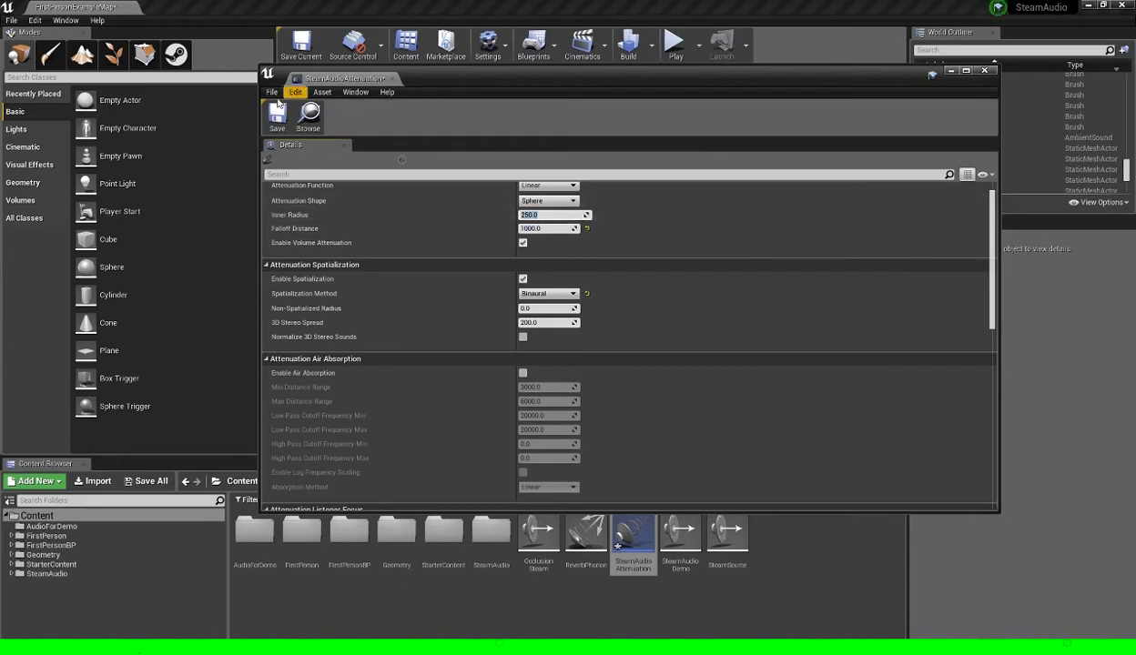
left_click(278, 115)
left_click(983, 70)
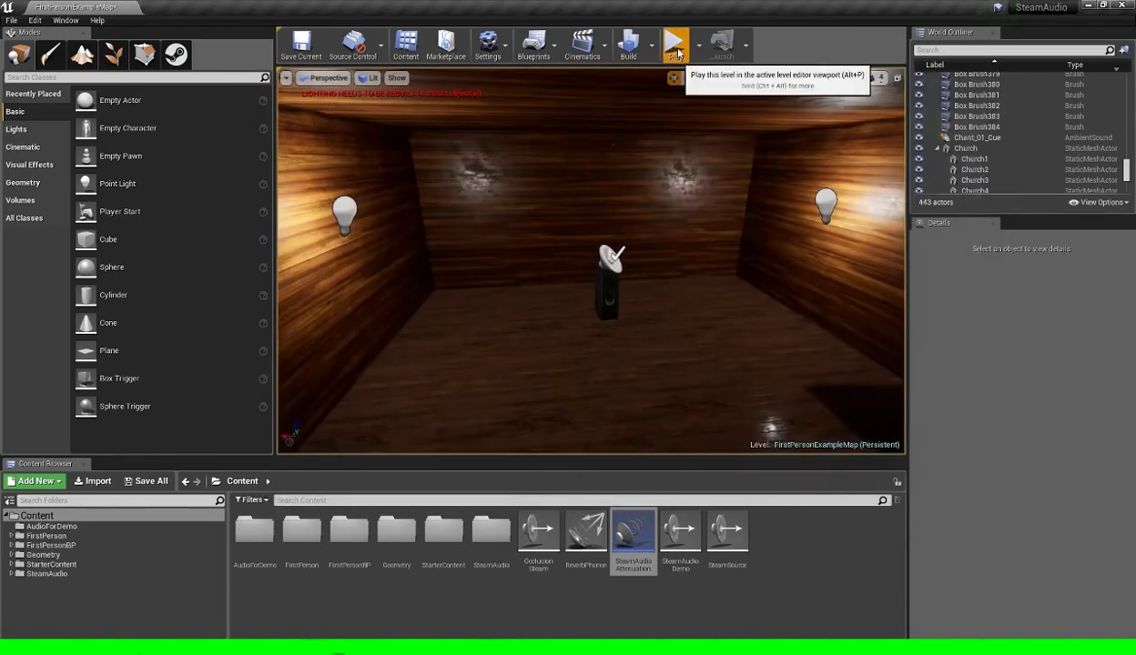
Play the level and walk around the outdoor fire to test how its sound is spatialised from different directions
left_click(675, 54)
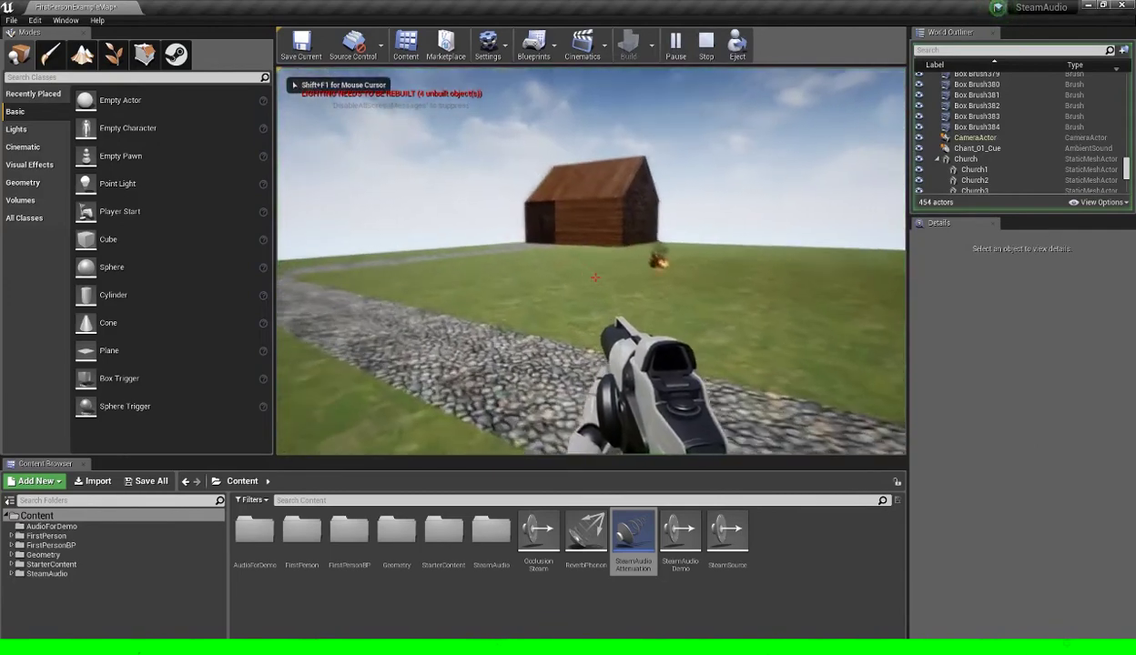
key("w")
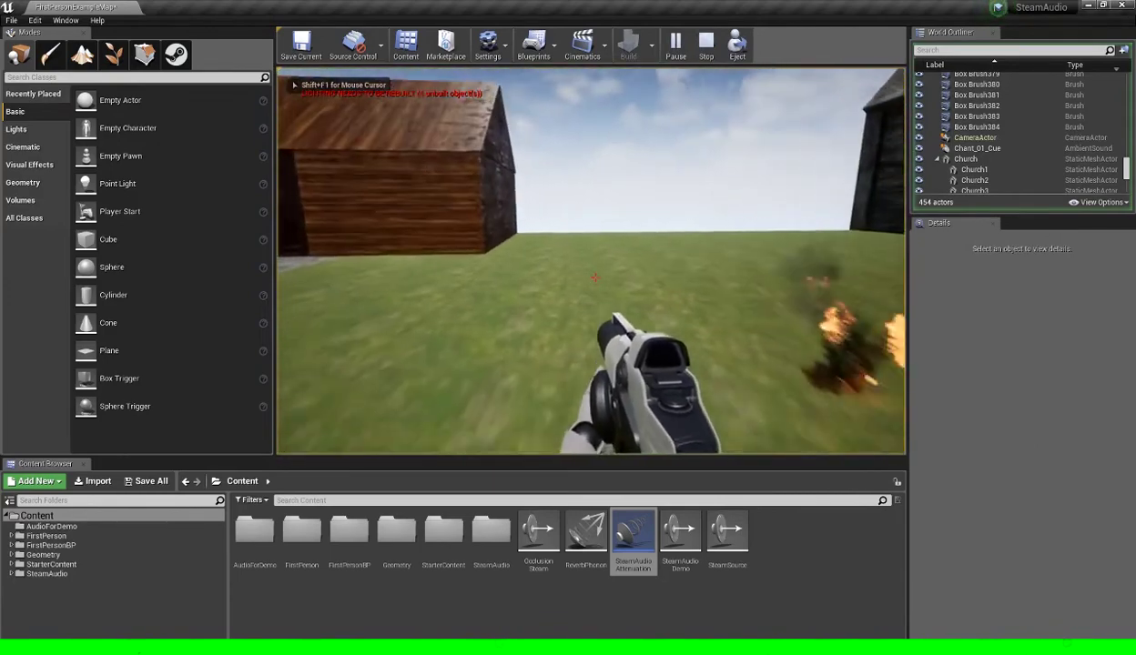
key("w")
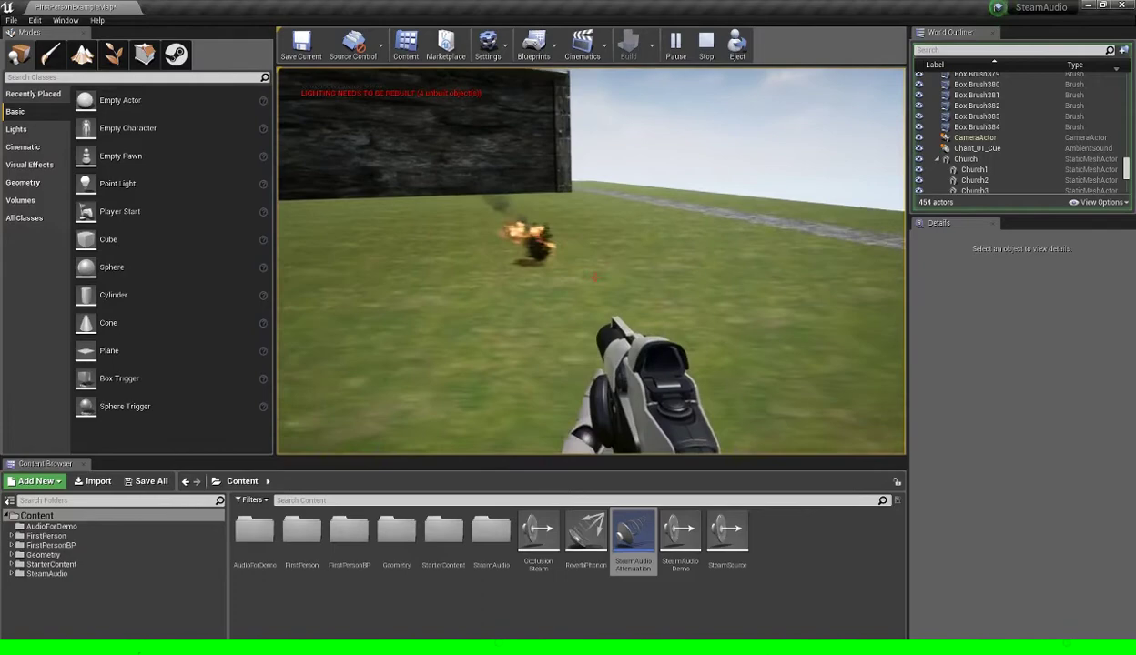
key("w")
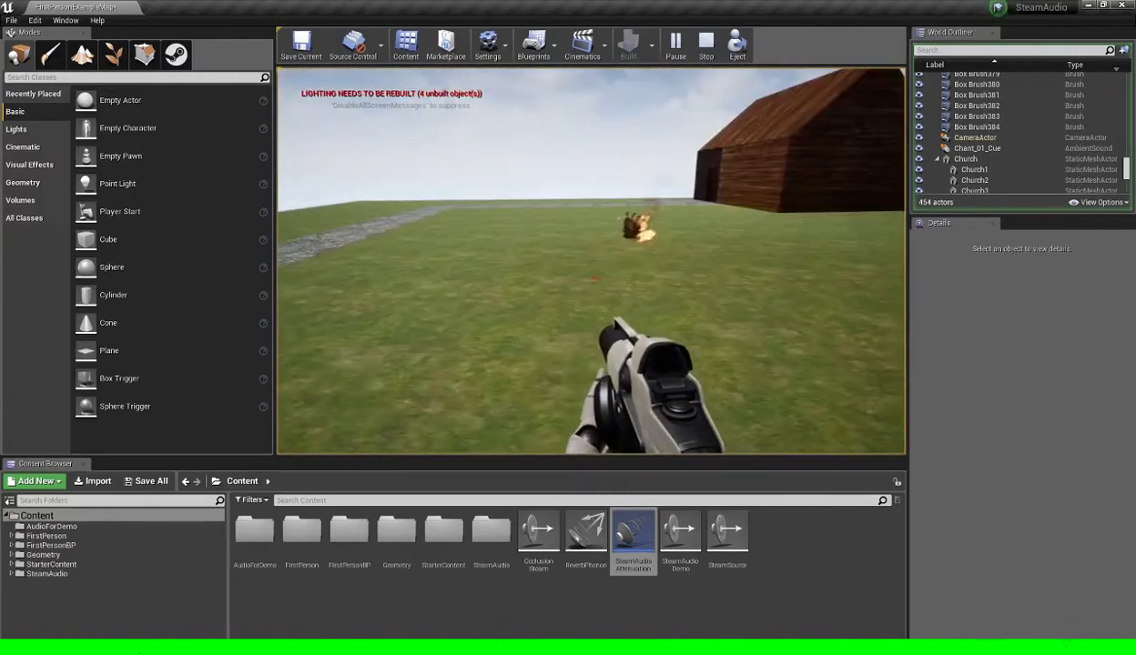
key("w")
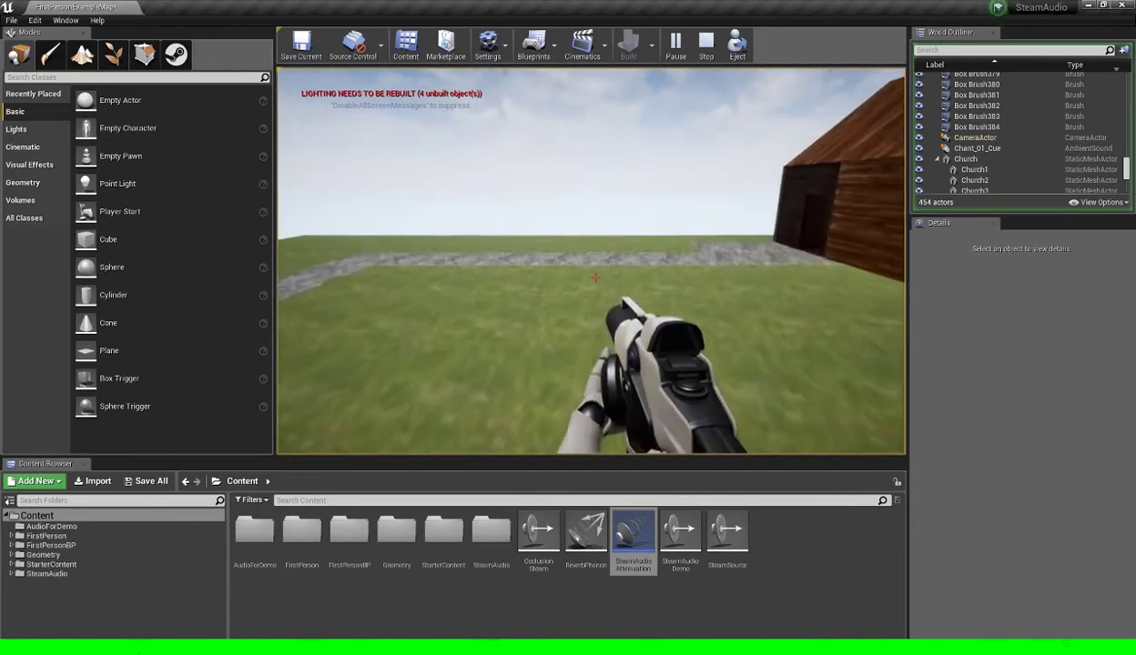
Test the wooden house's sound by walking inside, along its outer wall and back to the path, and end the play session
key("w")
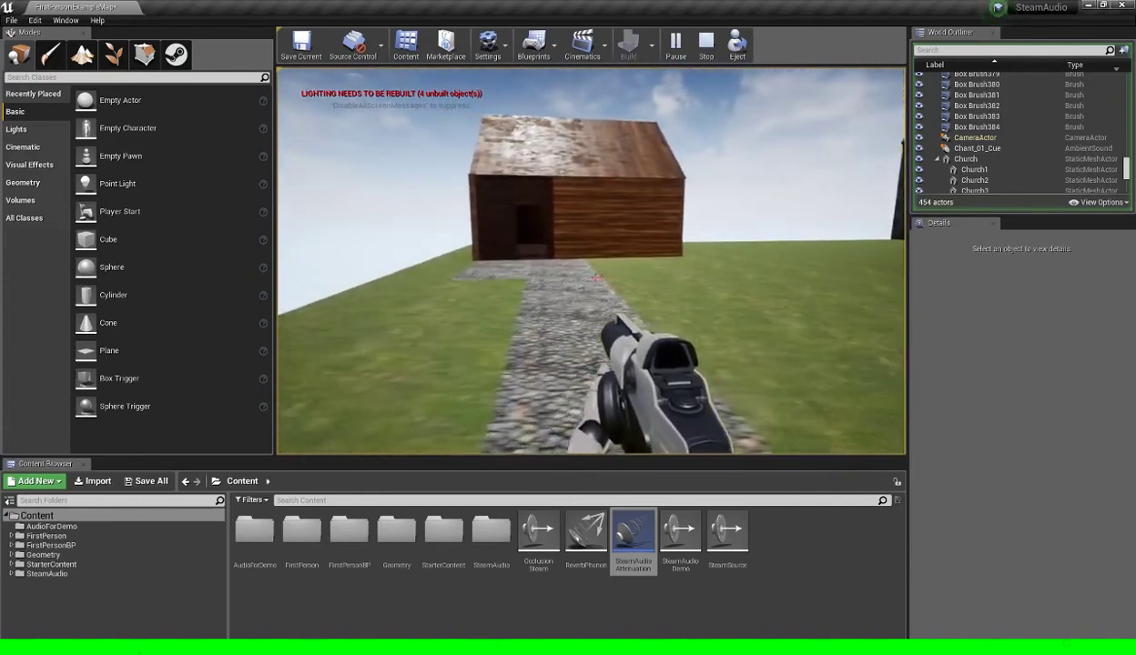
key("w")
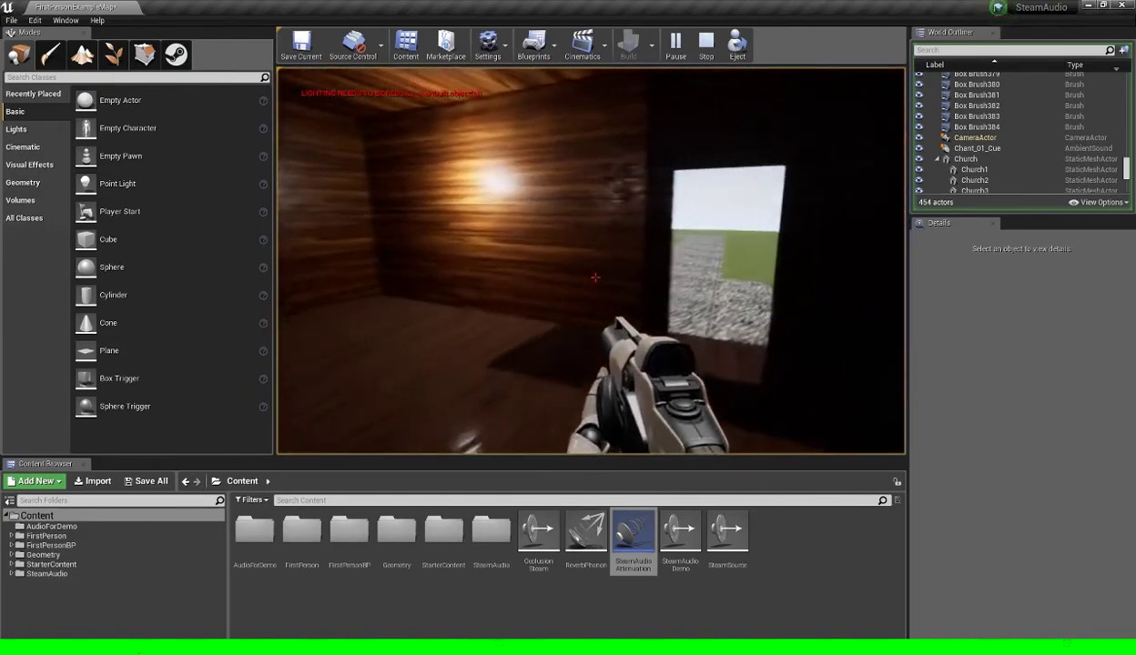
key("w")
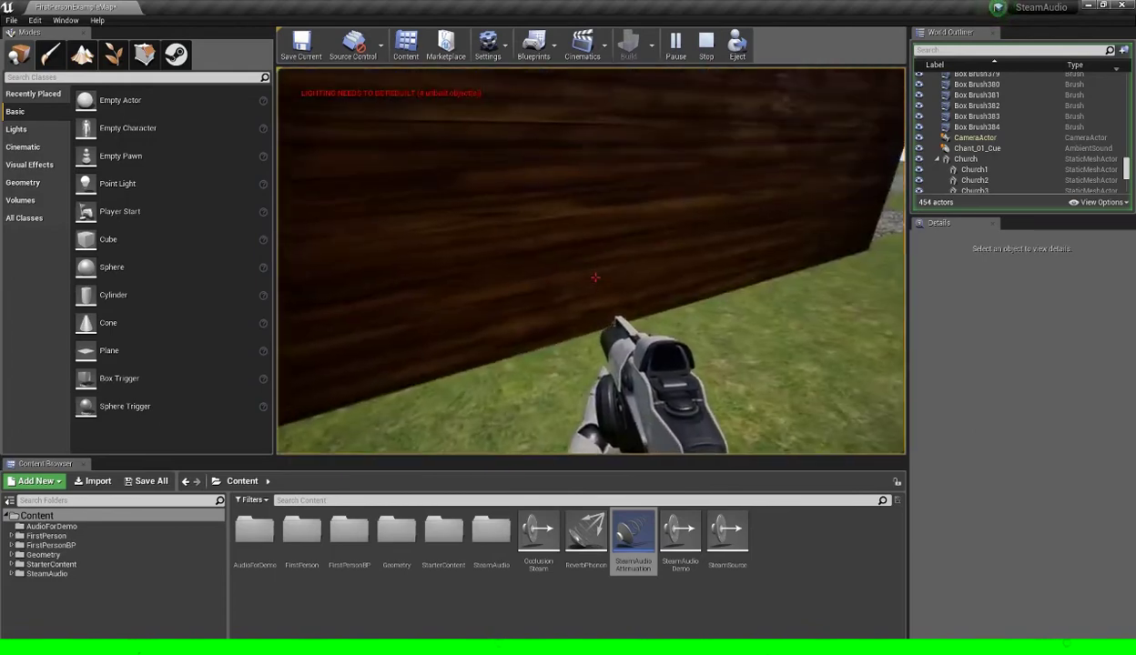
key("w")
key("w")
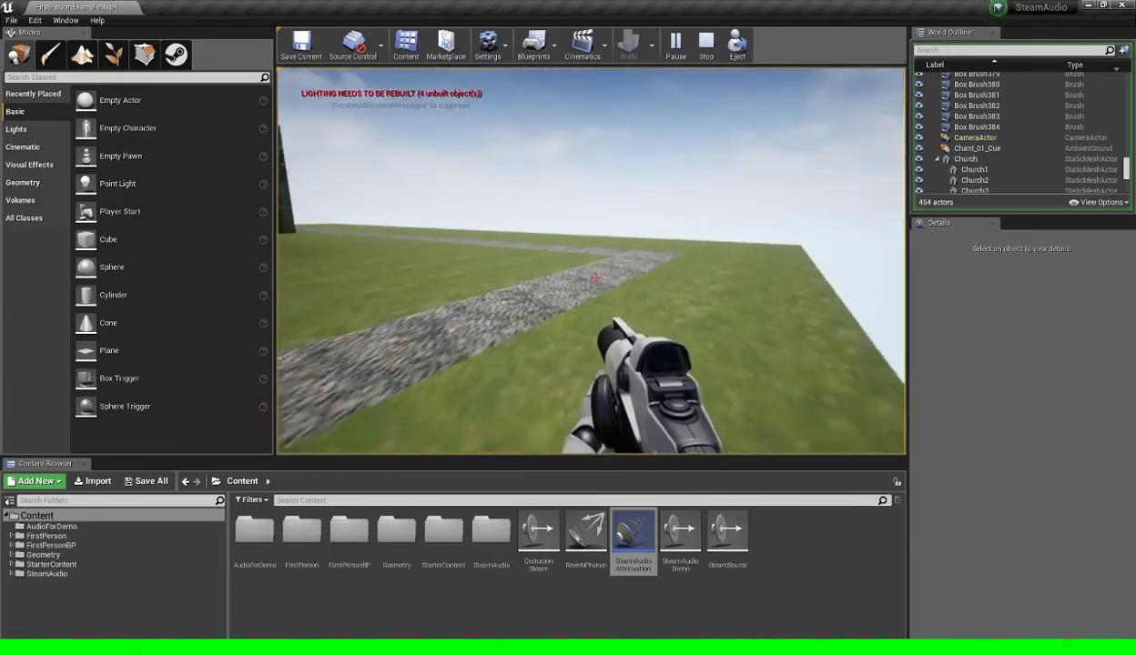
key("s")
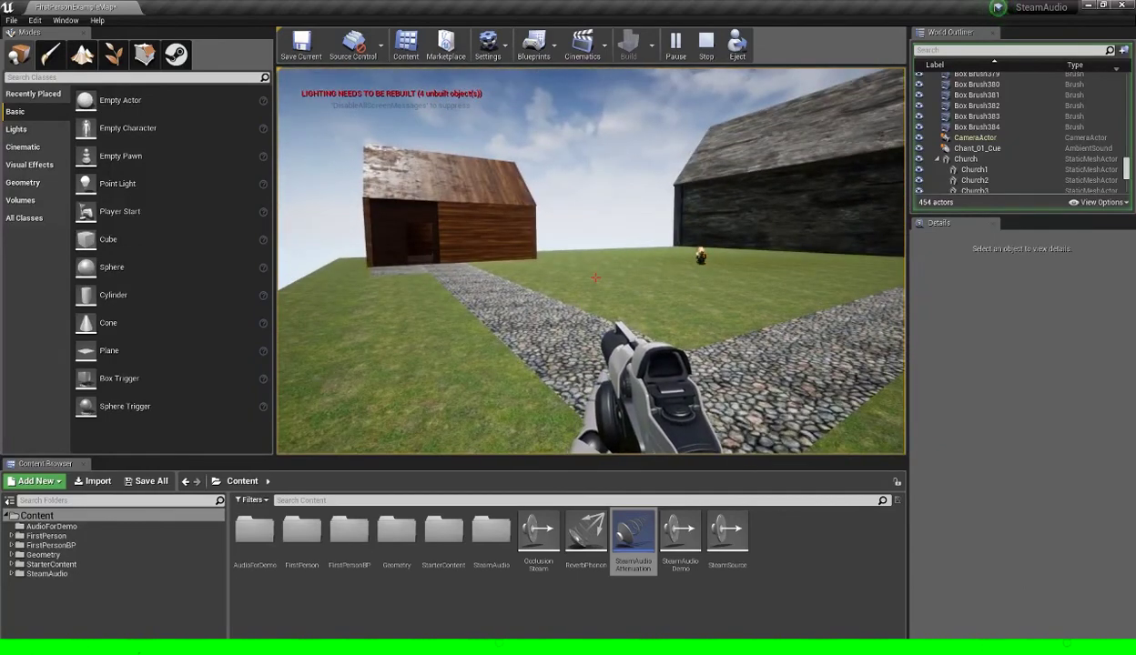
key("Right")
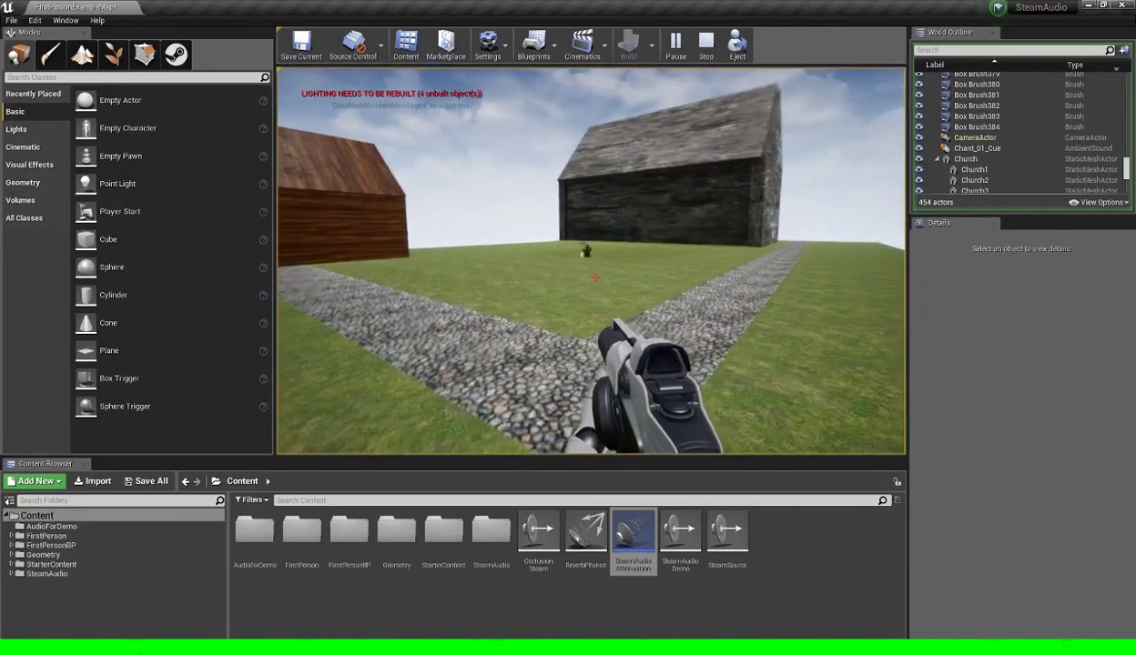
key("Escape")
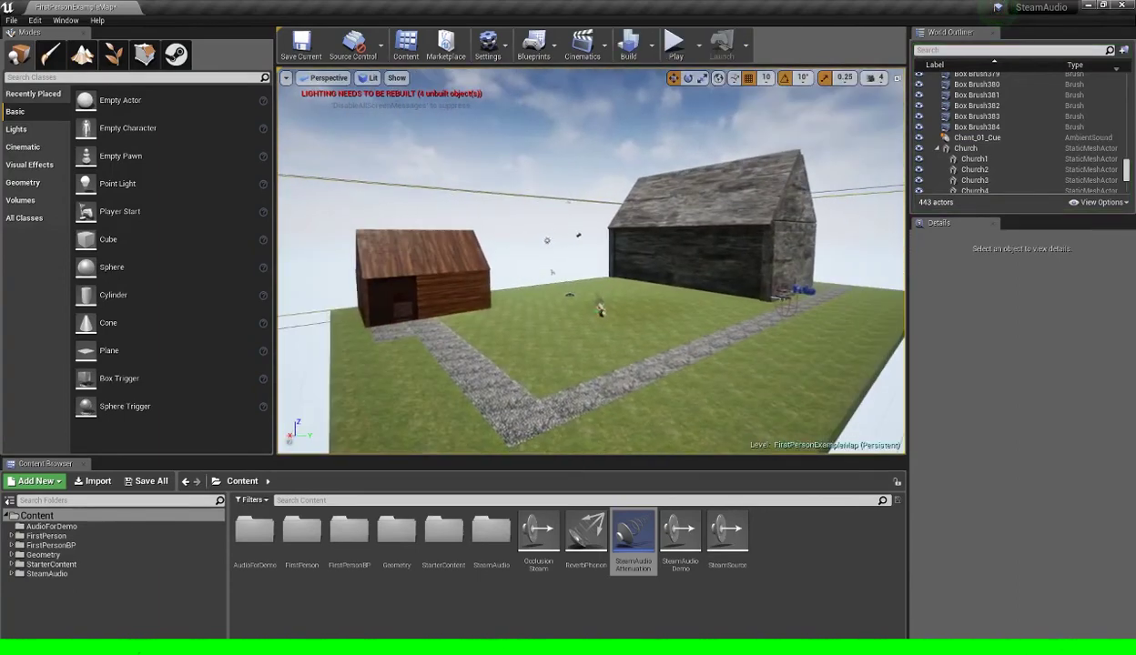